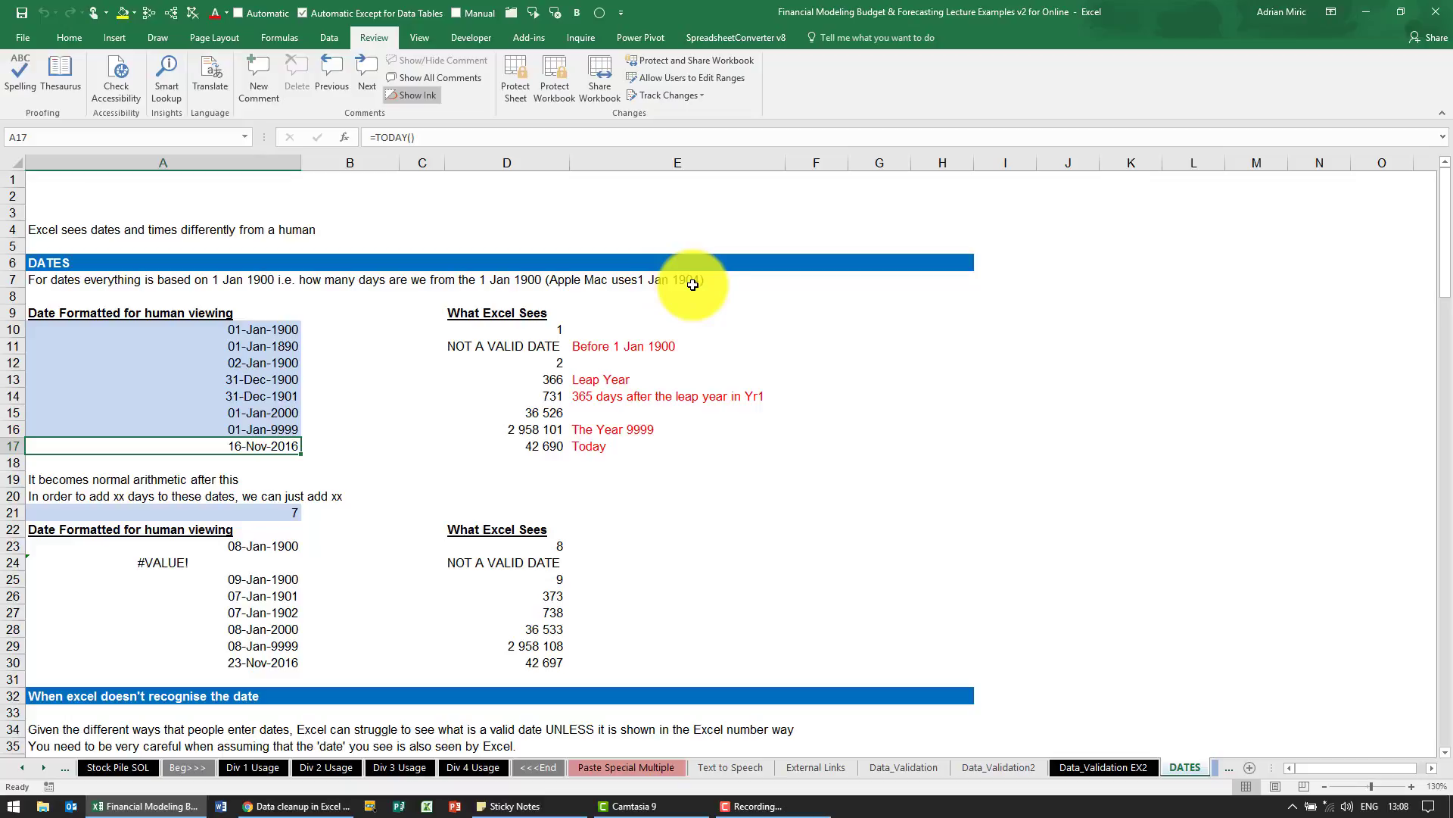
Select the 01-Jan-1900 date in cell A10.
left_click(294, 330, "ctrl")
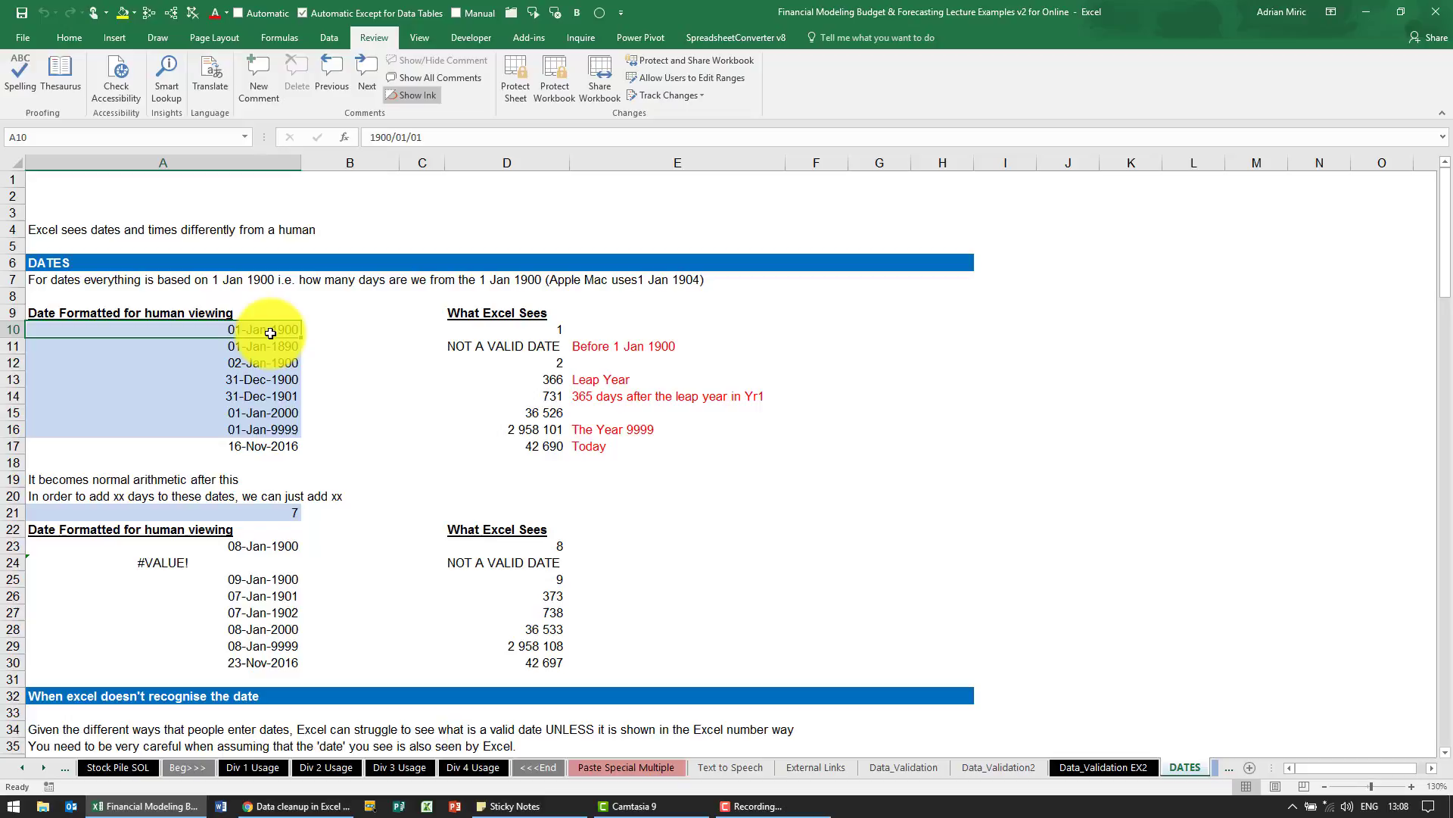
Preview A10's date as a plain serial number in Format Cells, then cancel without changes.
key("ctrl+1")
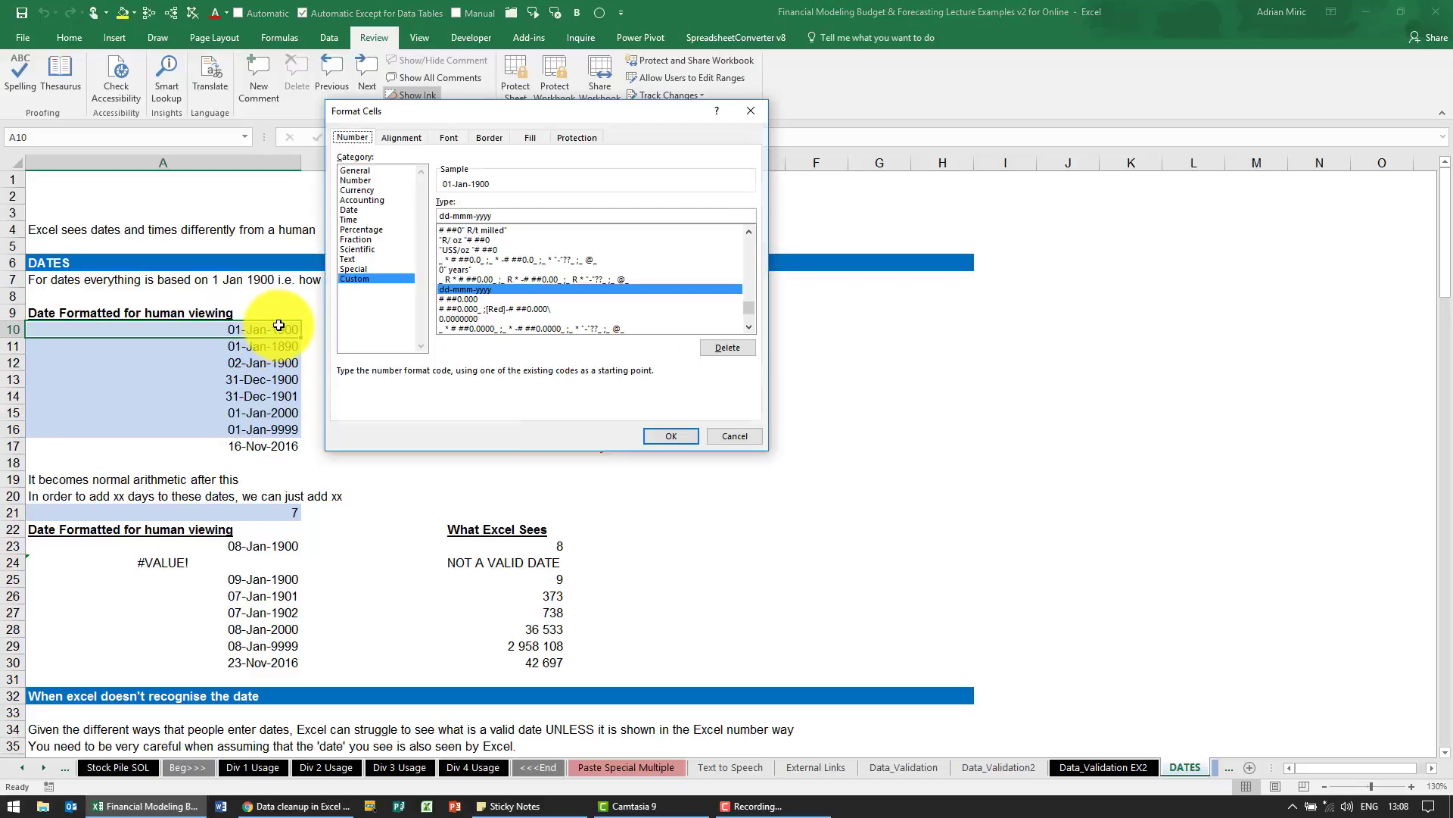
left_click(366, 180)
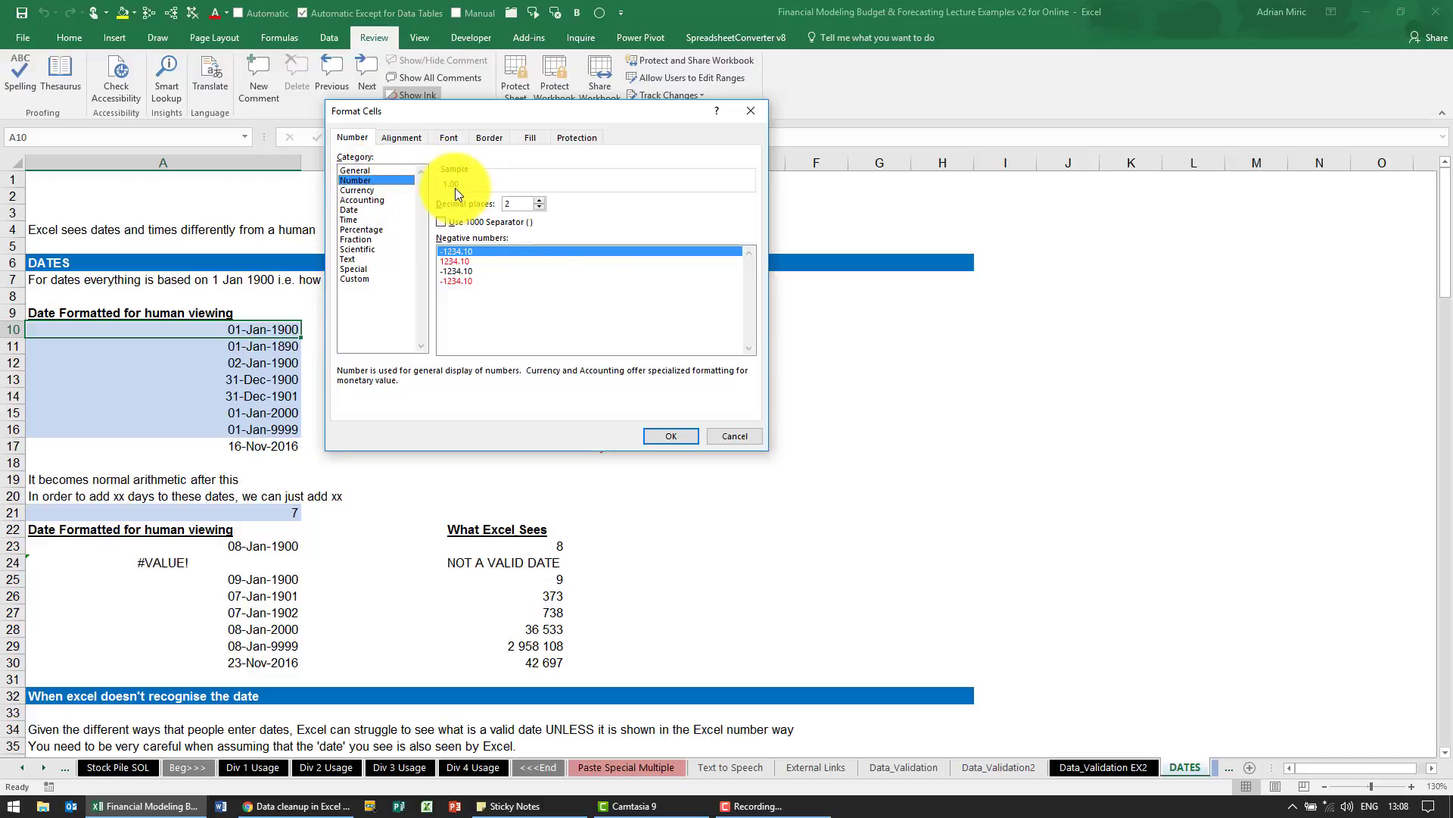
left_click(720, 433)
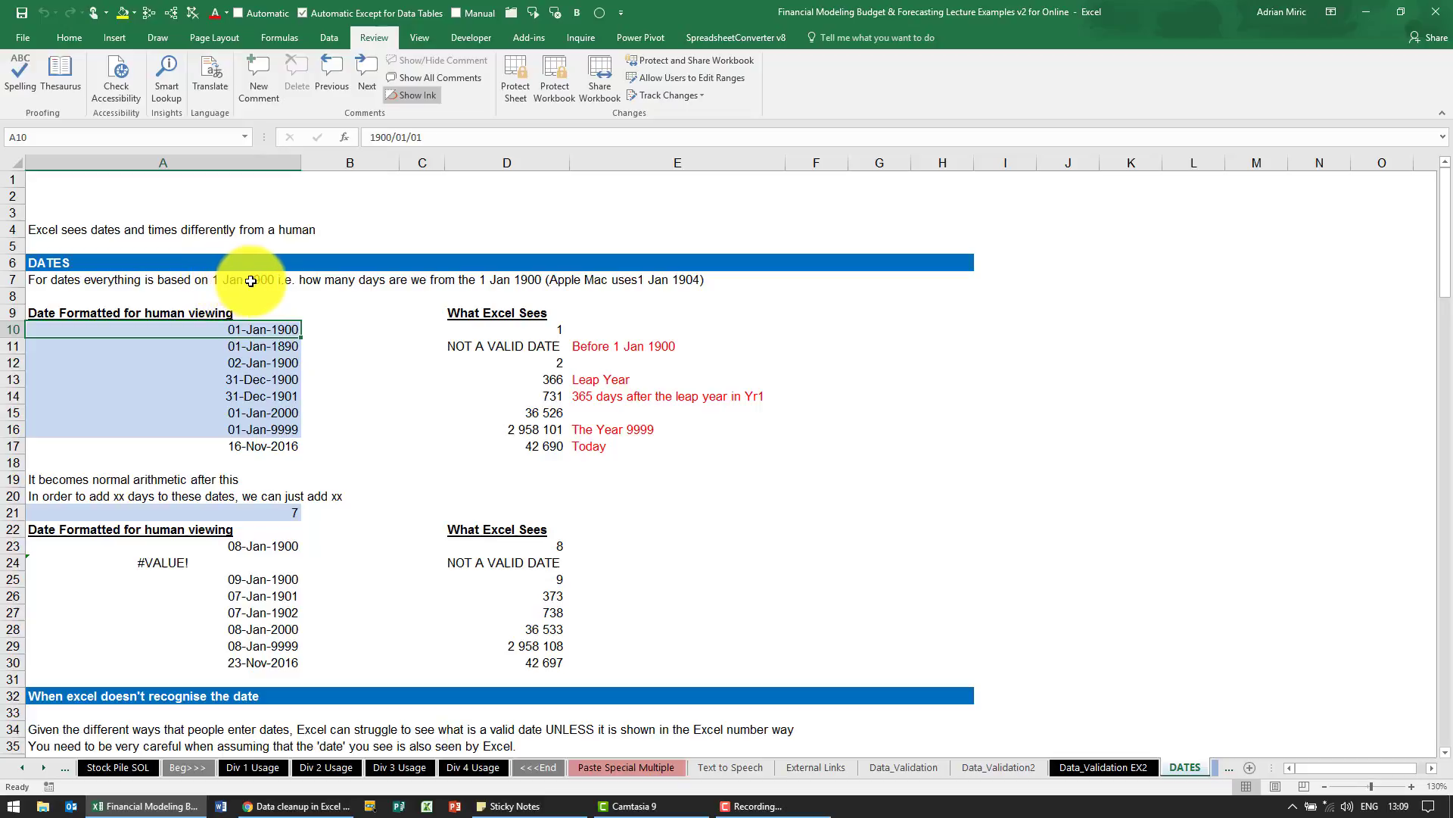
left_click(488, 332)
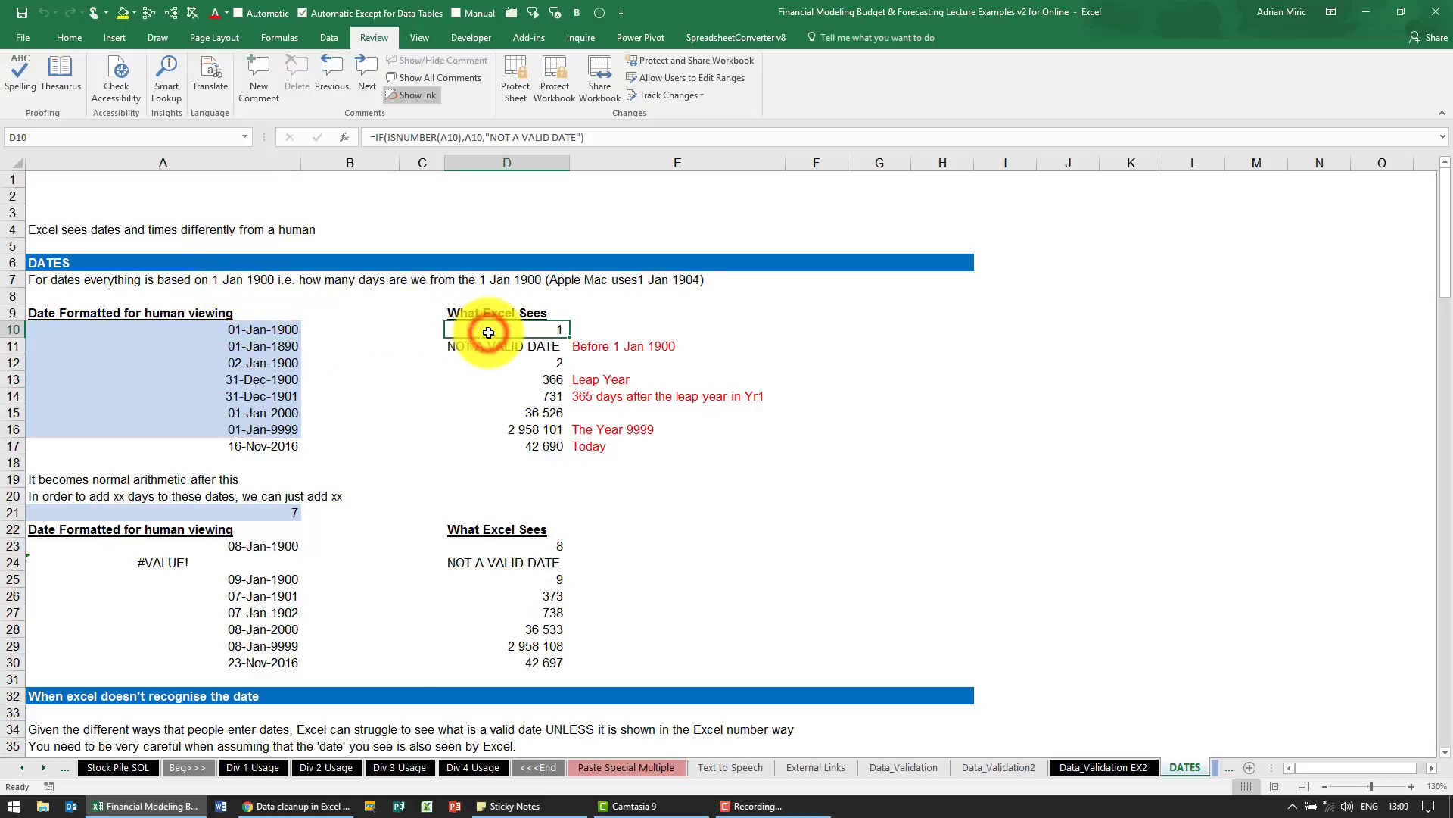
left_click(283, 345)
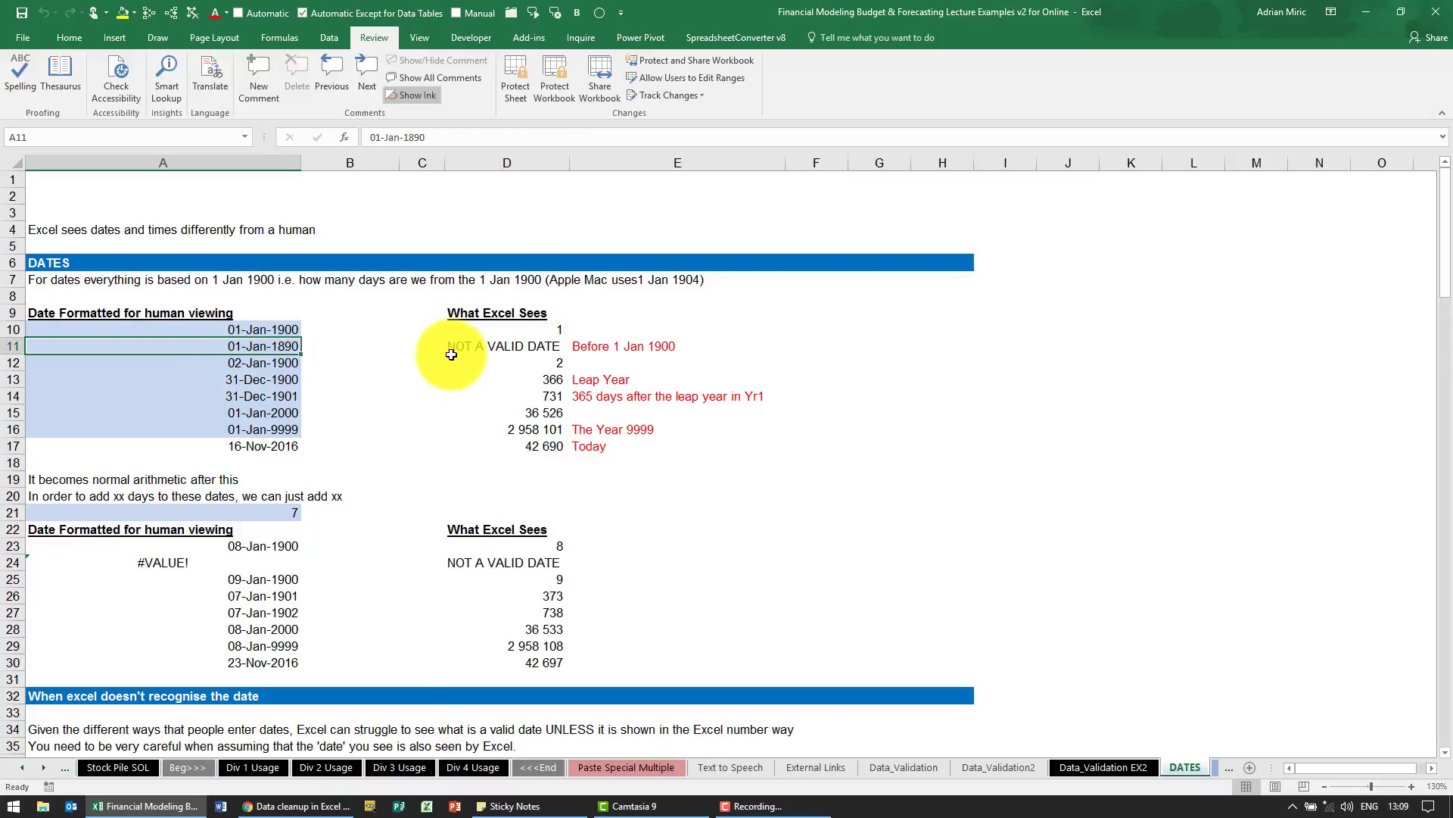
left_click(503, 346)
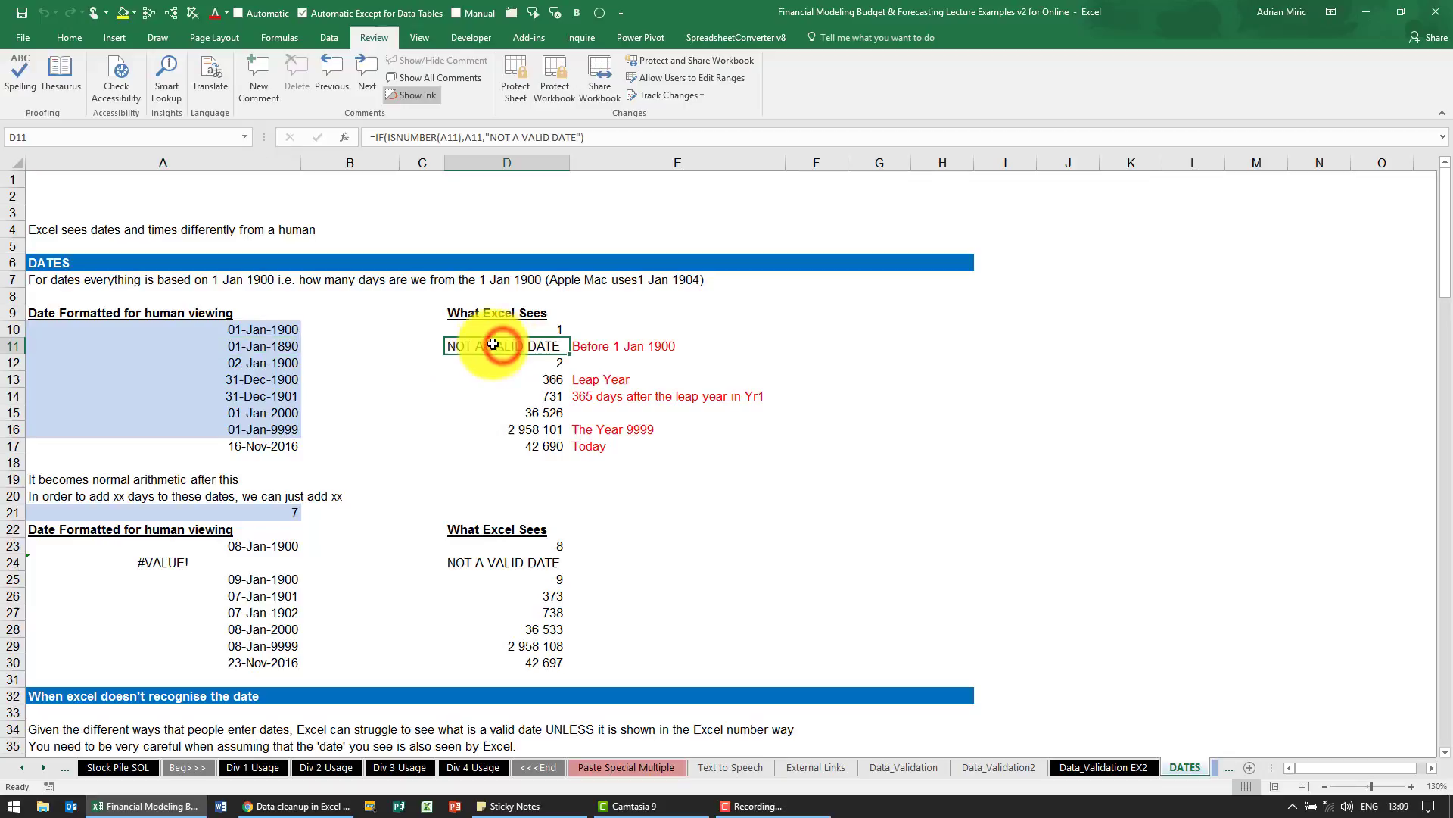
left_click(276, 362)
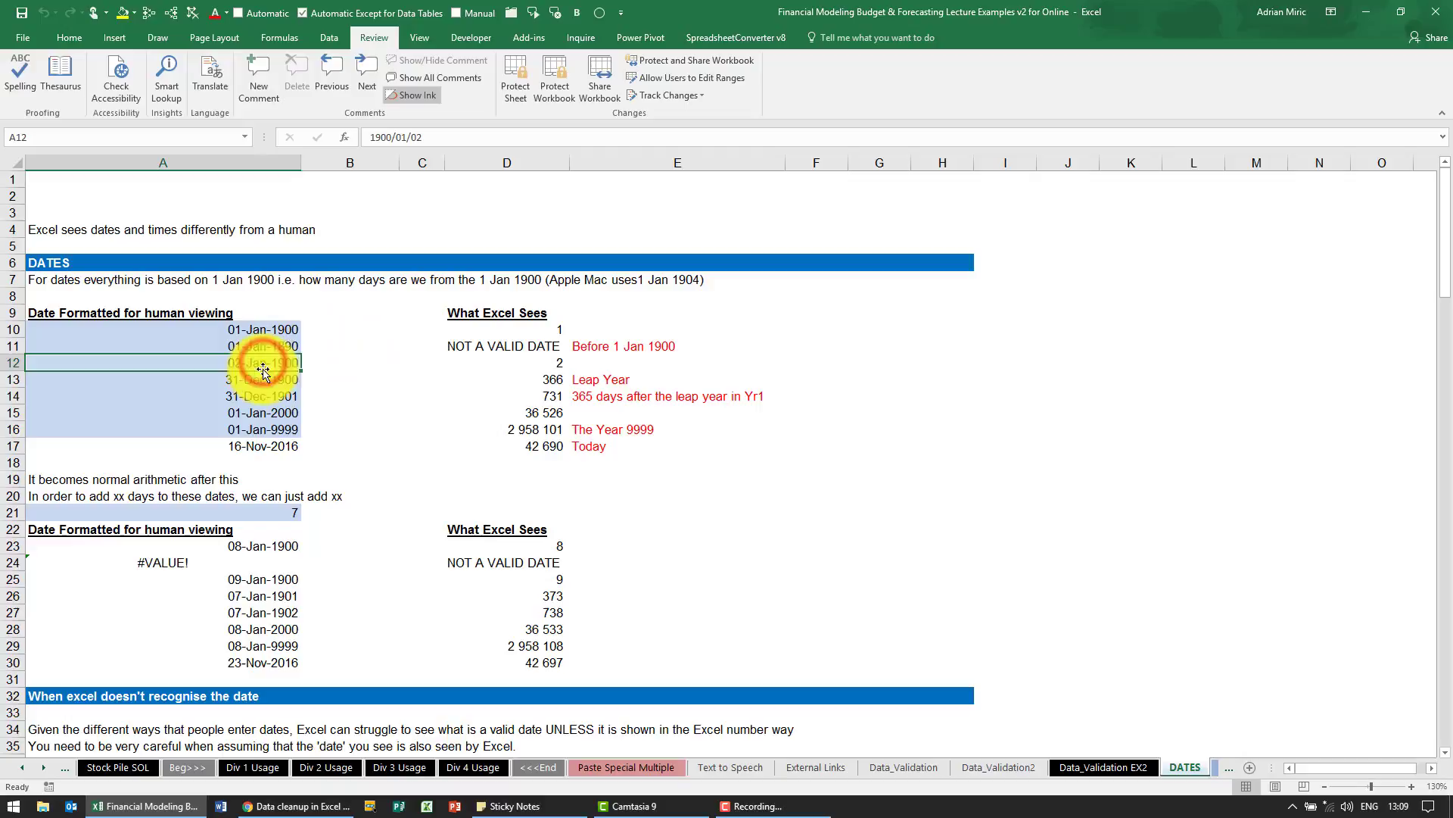
left_click(530, 364)
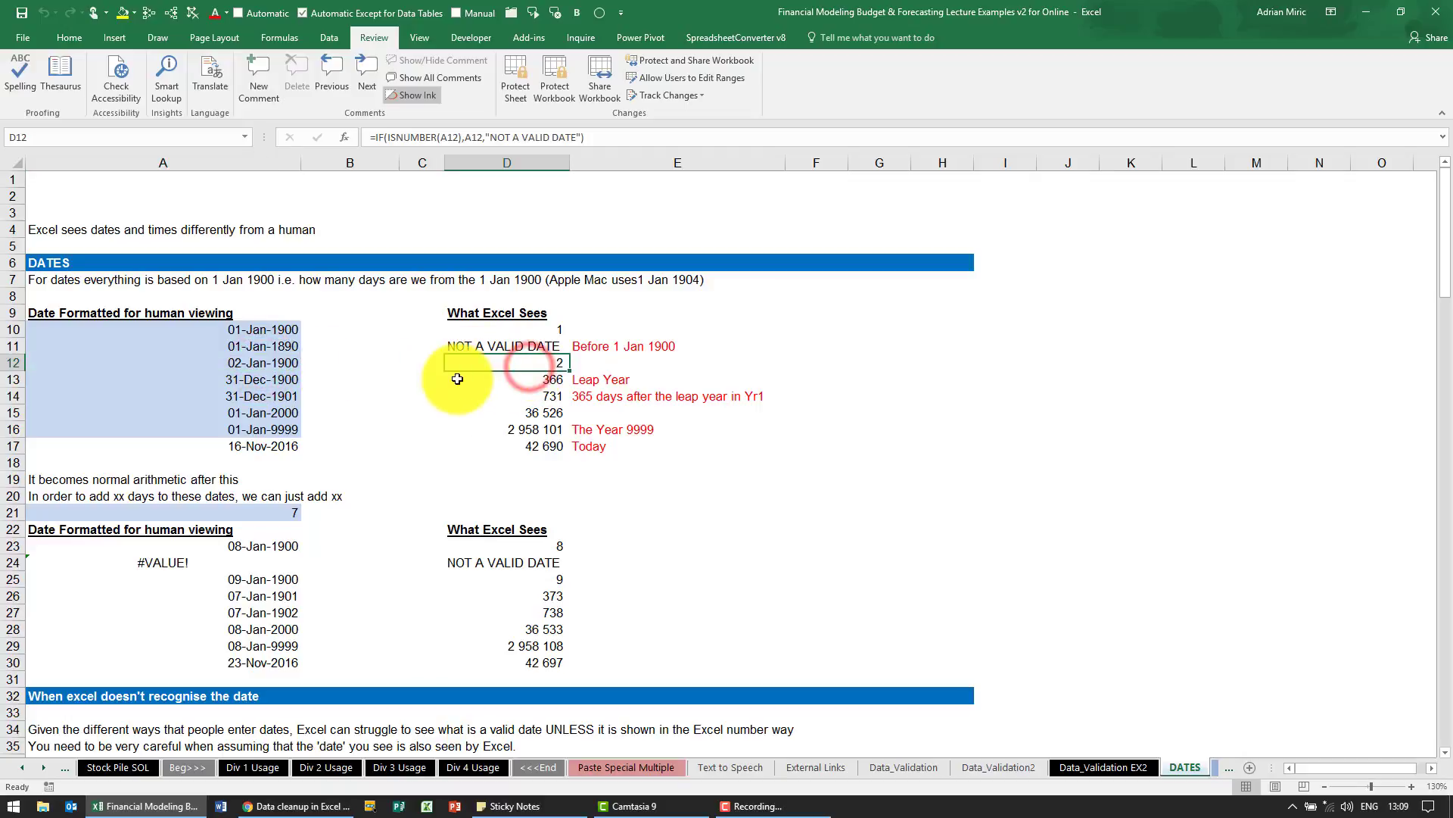
left_click(263, 378)
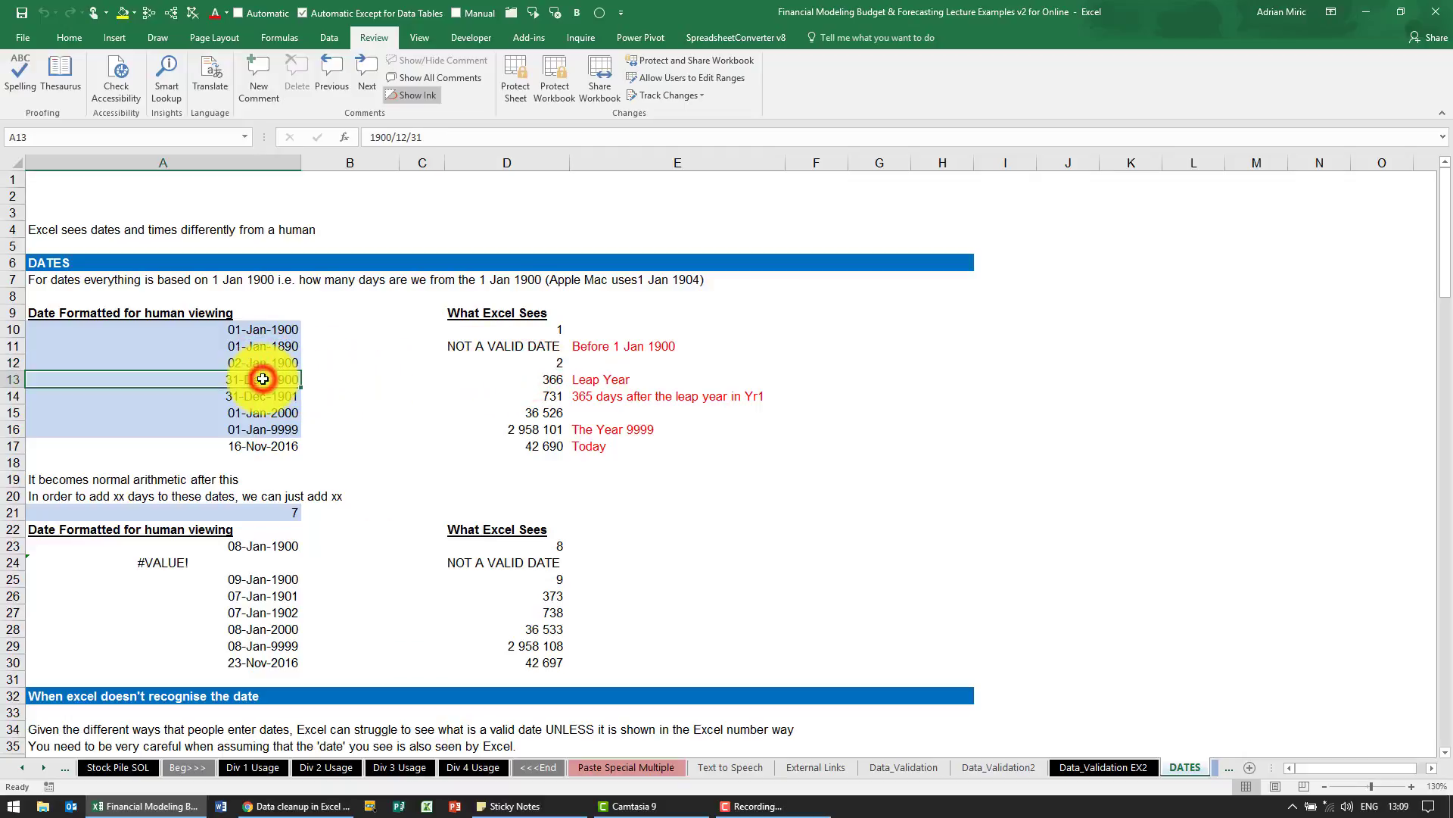
left_click(528, 383)
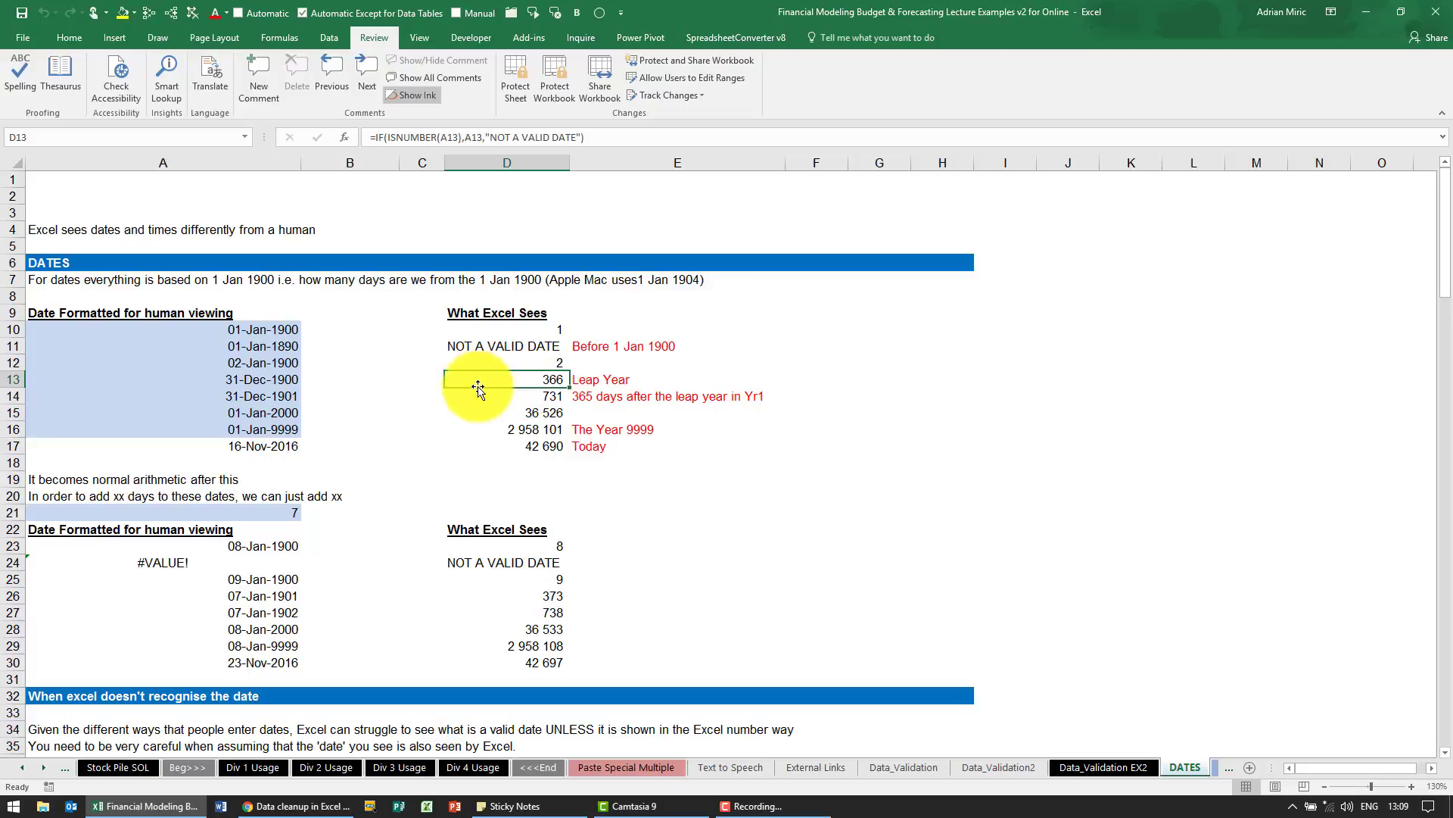
left_click(293, 395)
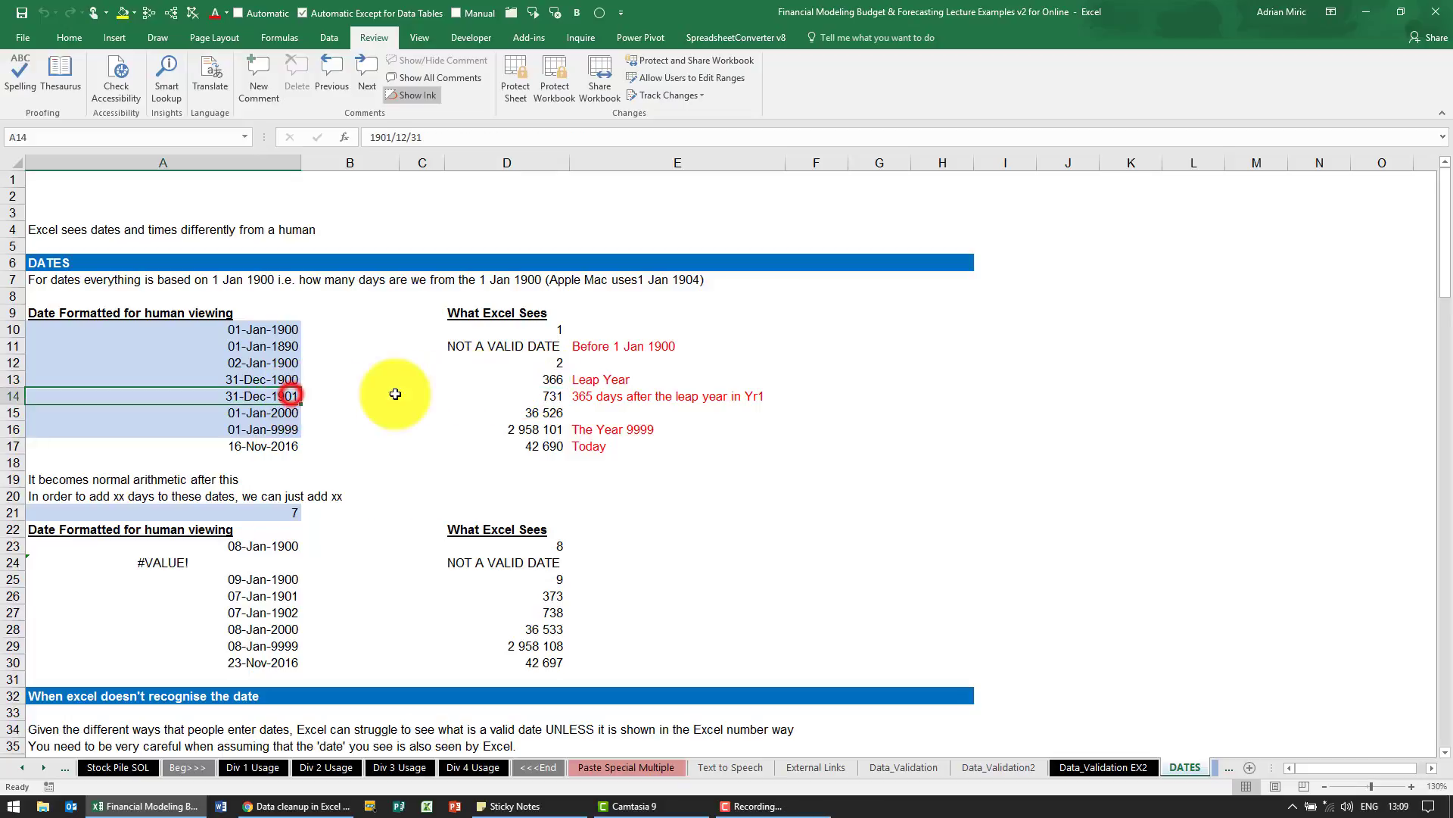
left_click(521, 399)
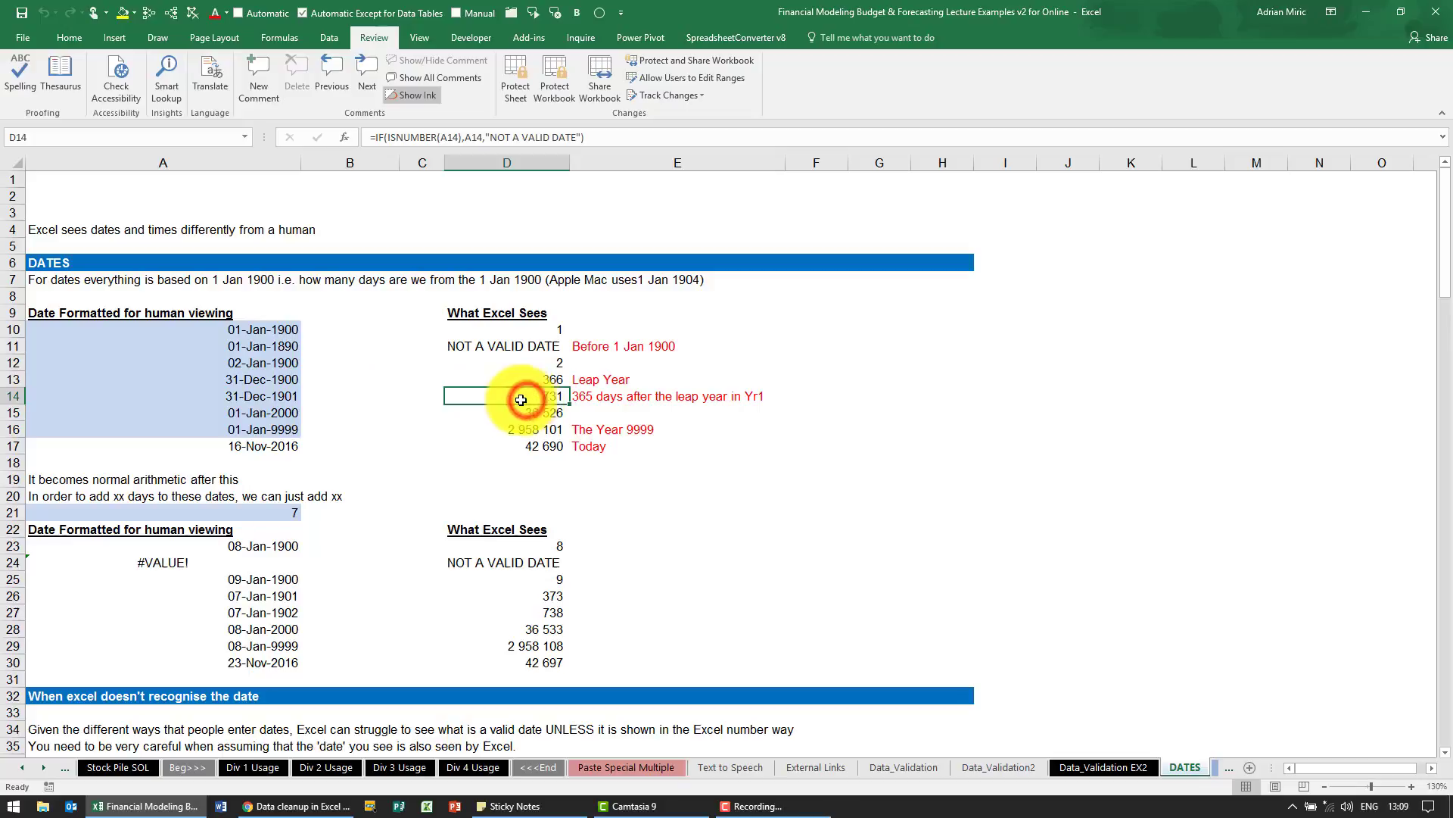
left_click(282, 410)
left_click(536, 413)
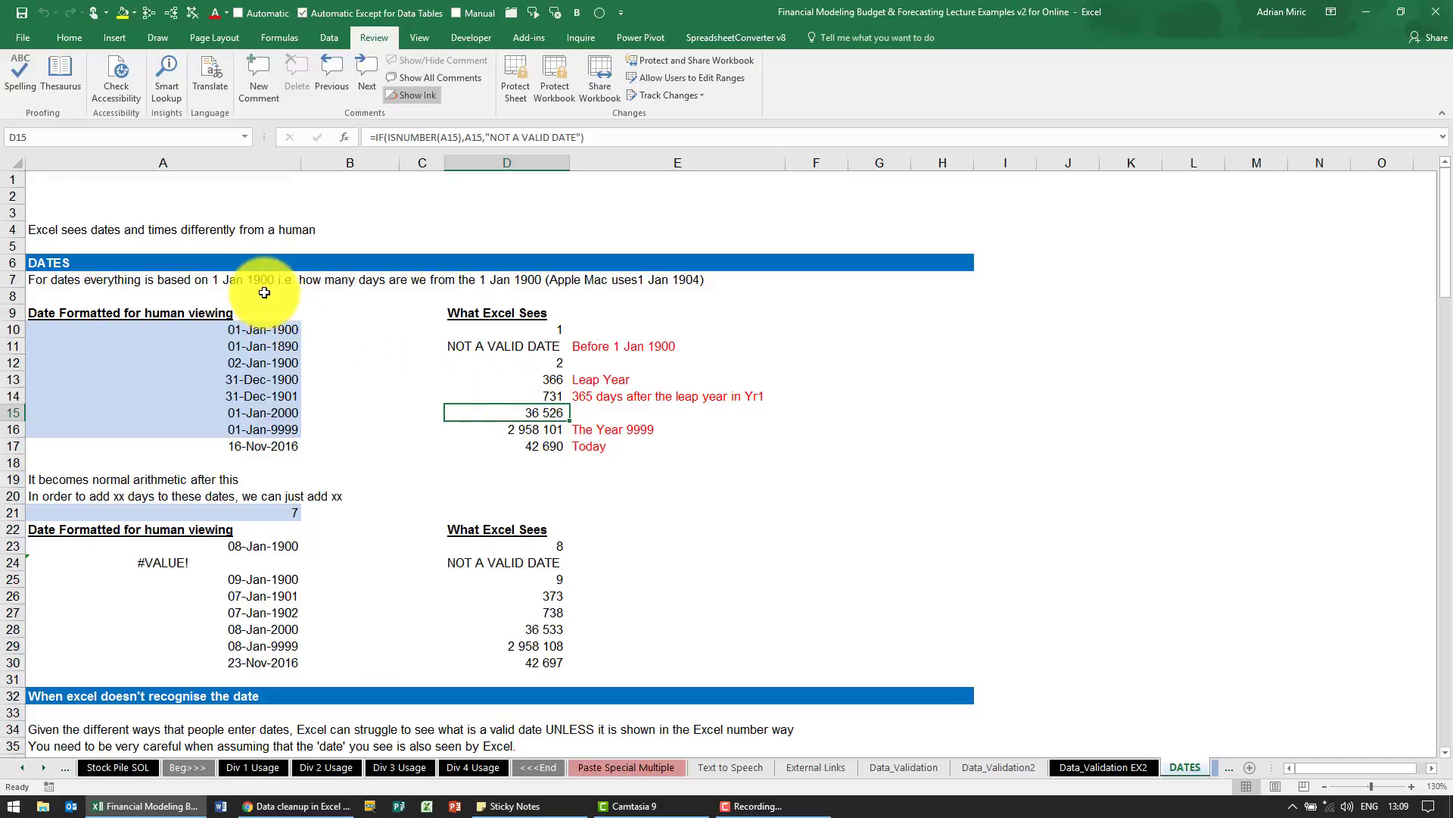
left_click(288, 426)
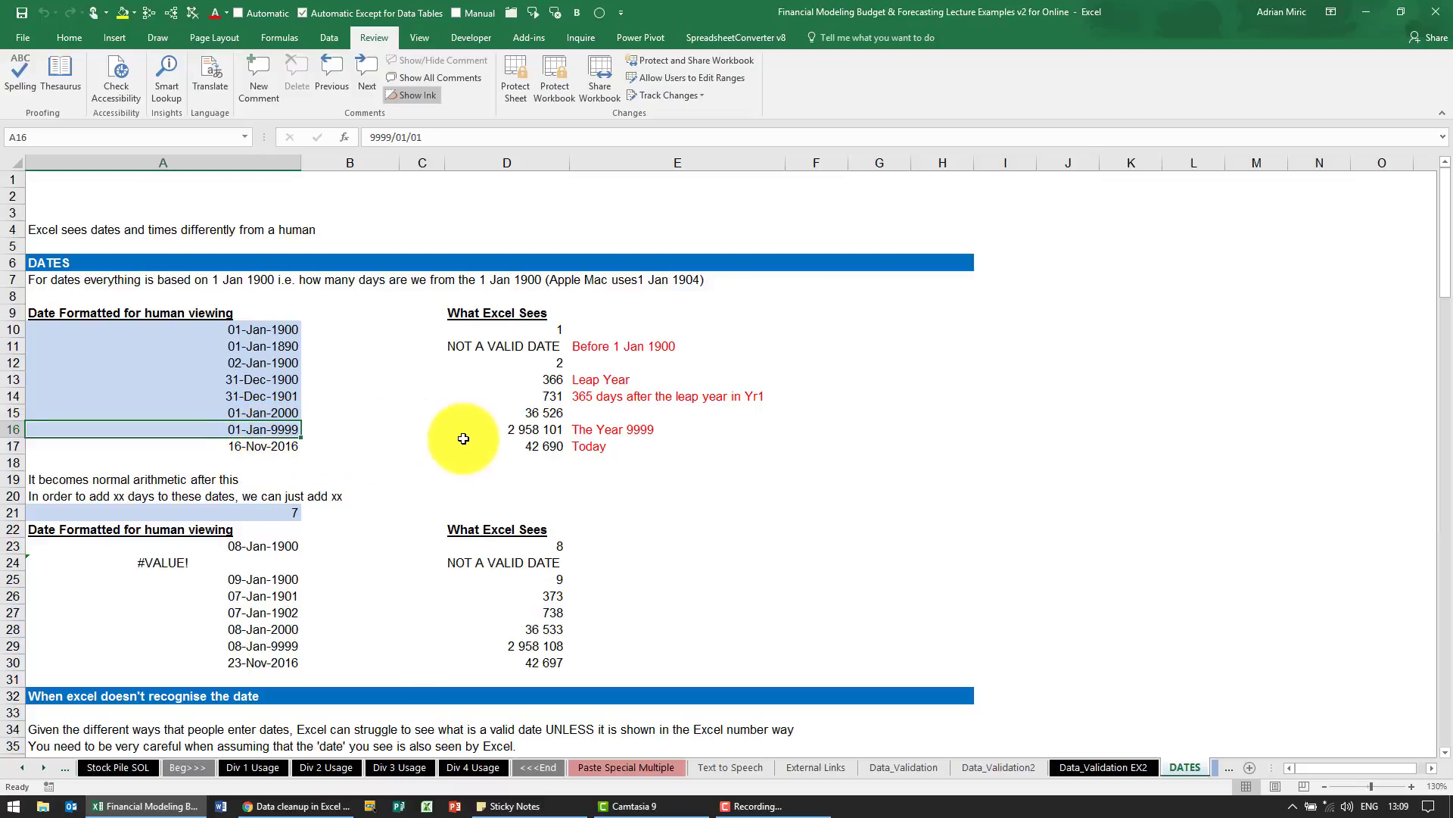
left_click(496, 428)
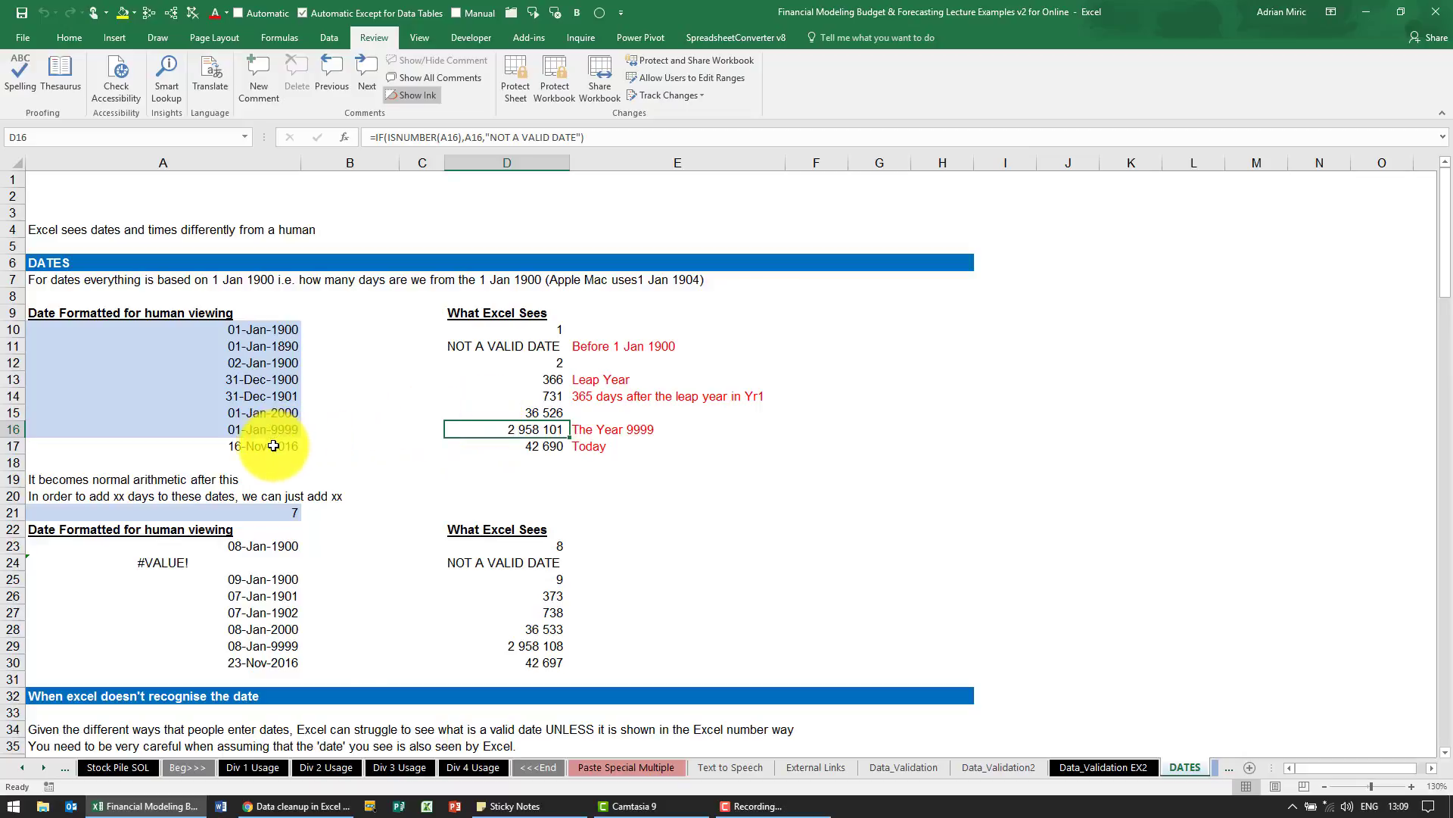
left_click(526, 450)
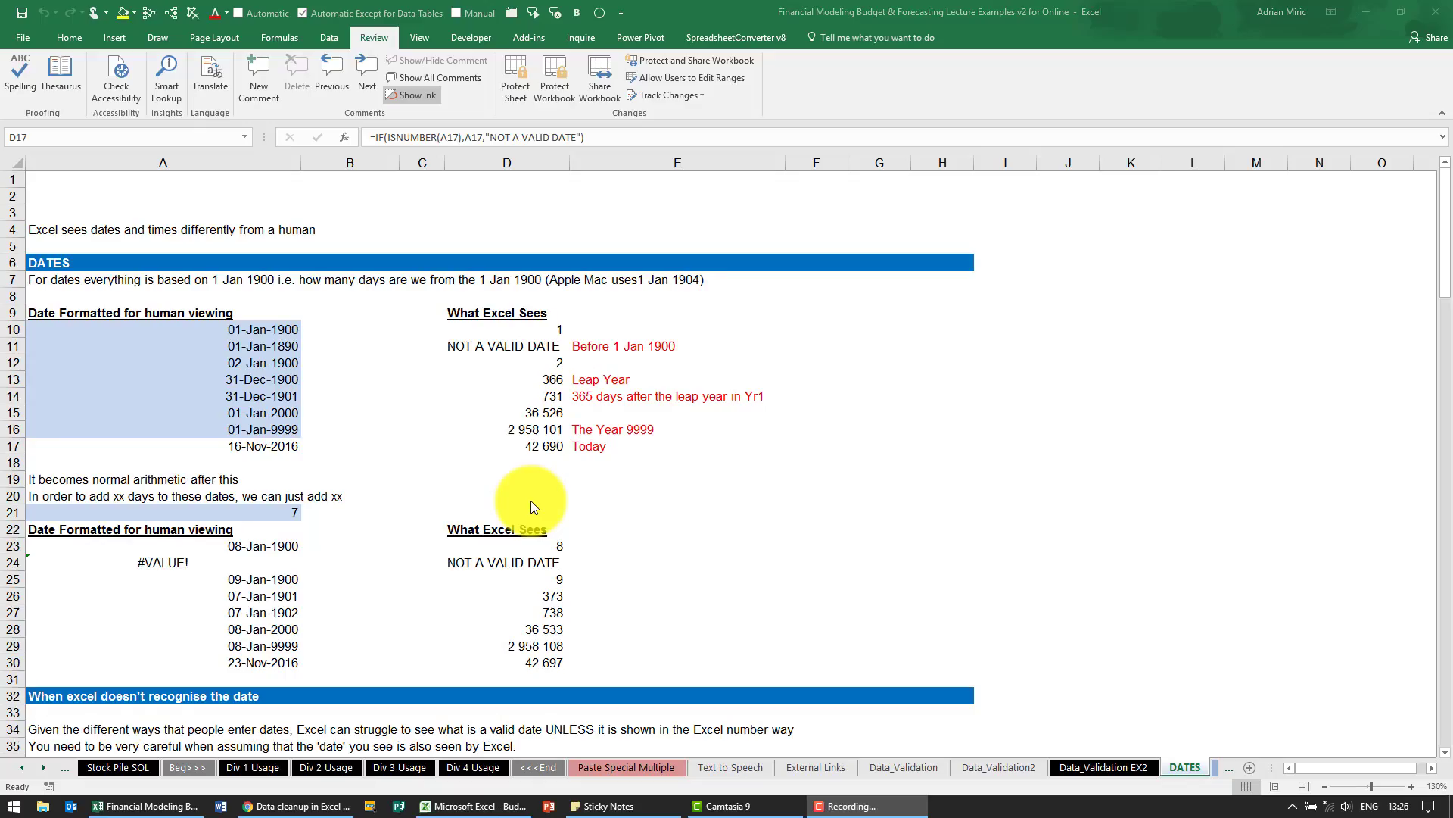
left_click(530, 501)
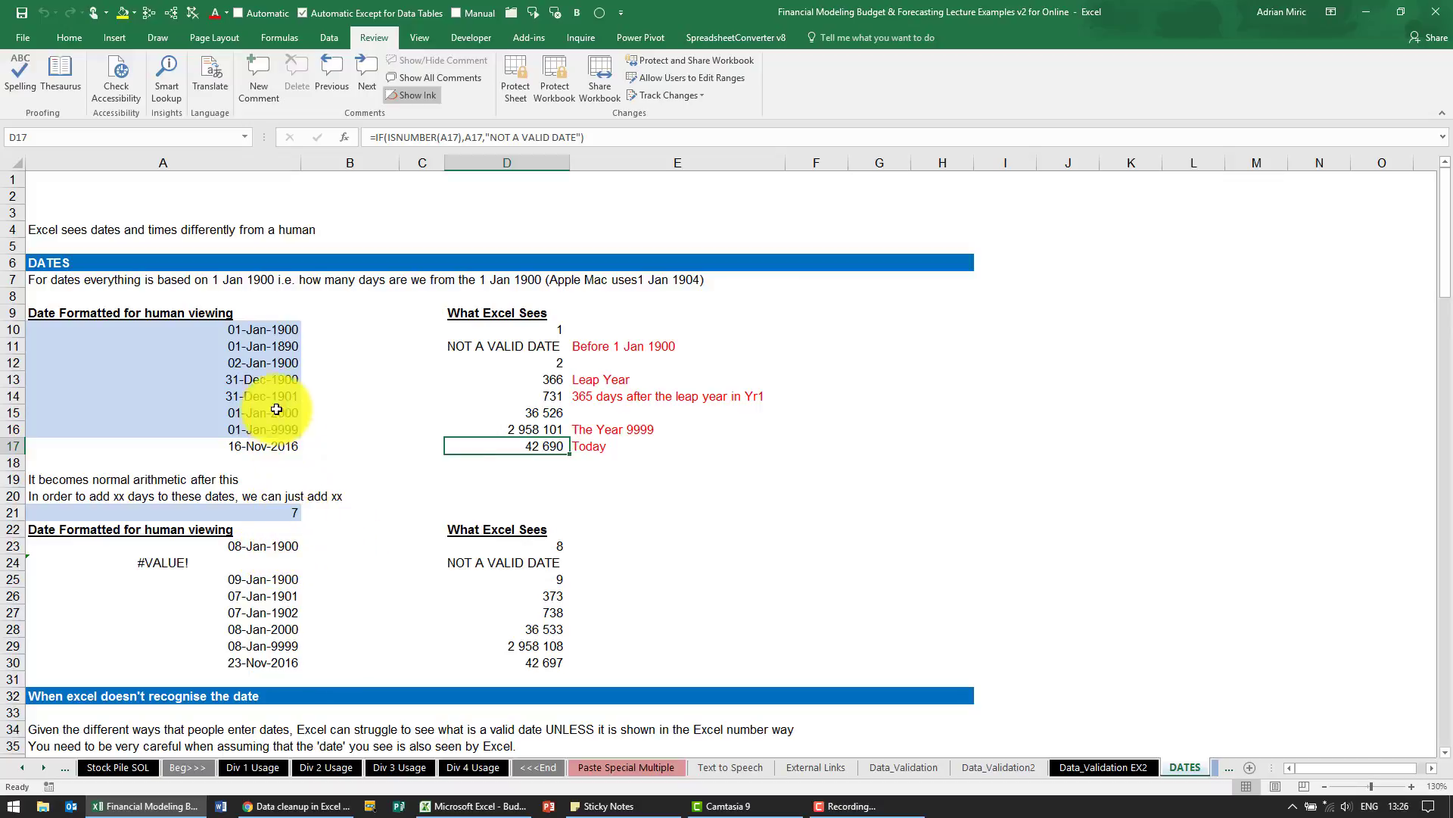
Check the 7 days in A21 and trace the precedents of the A23 date formula.
left_click(273, 513)
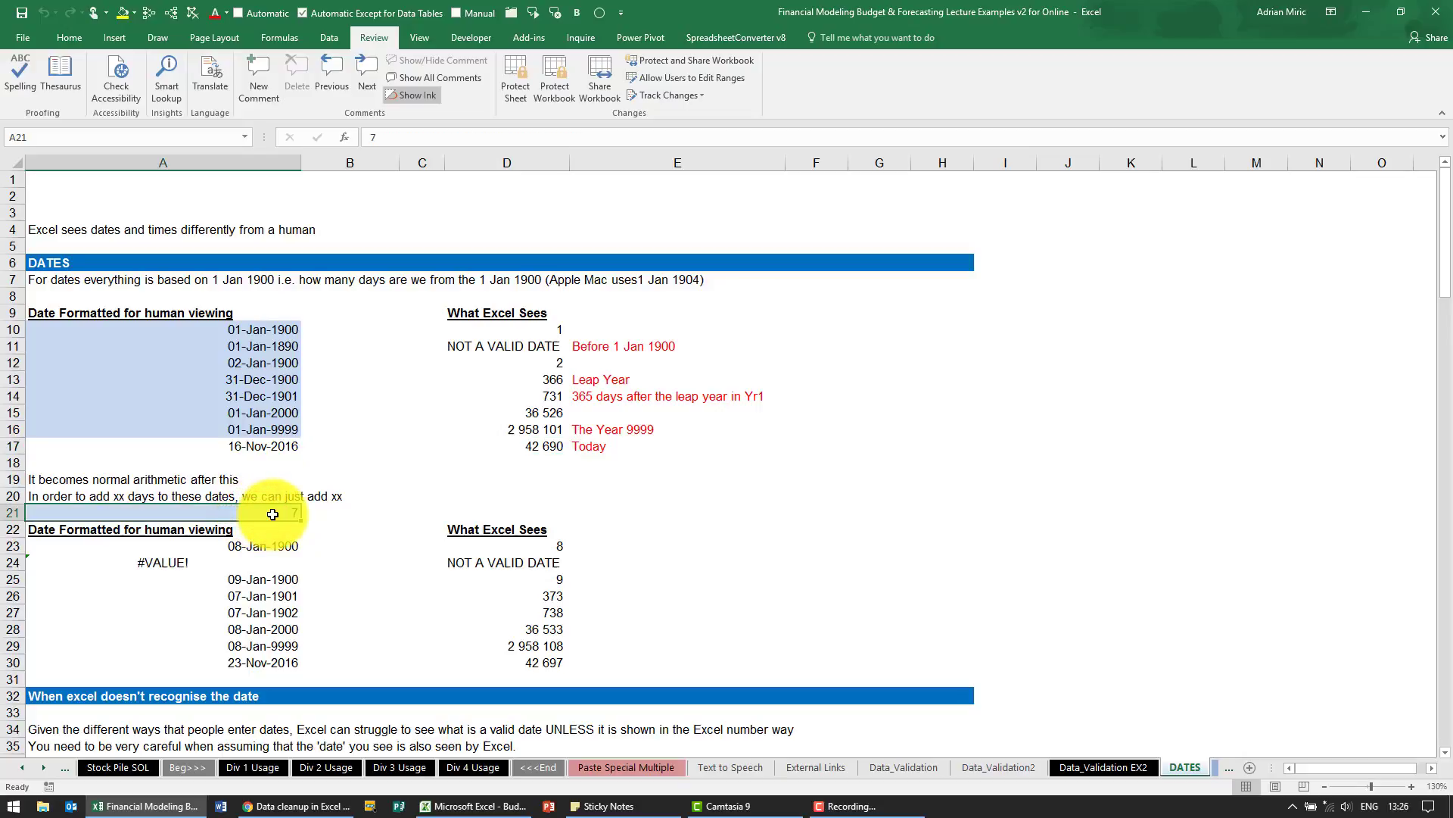
left_click(272, 545)
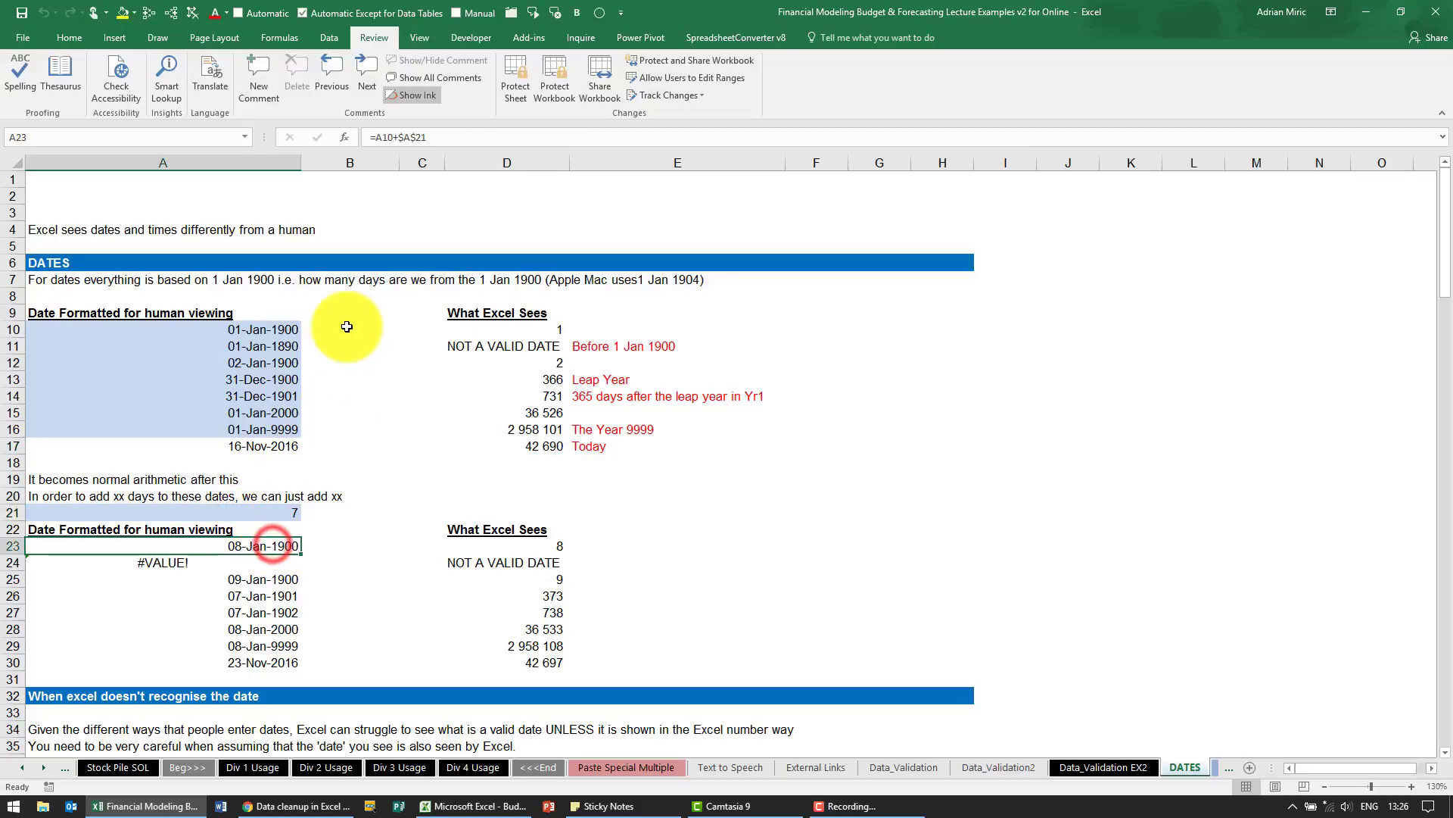
left_click(148, 11)
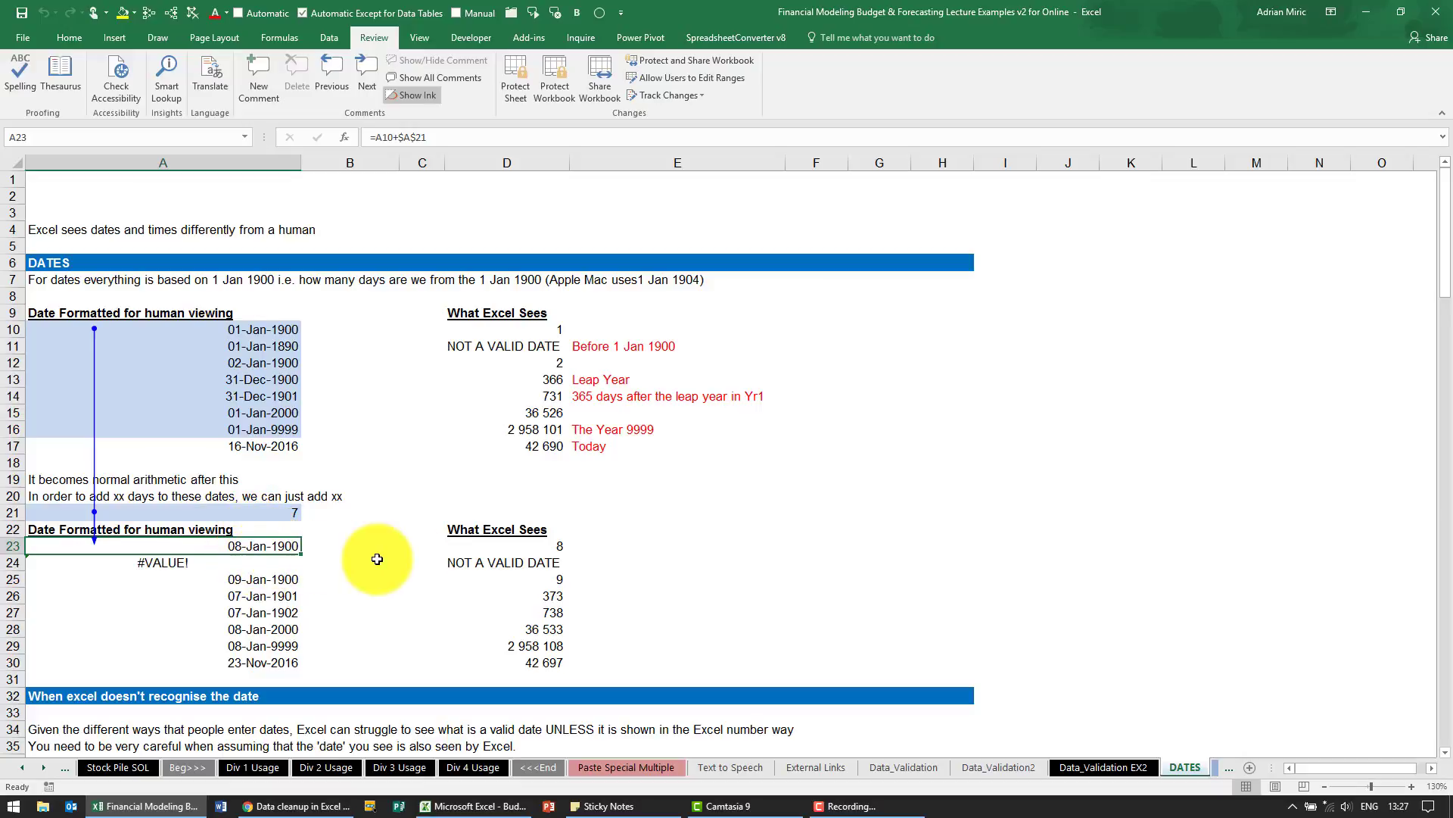
Inspect the valid-date checks in D23 and row 25, and the A25 formula =A12+$A$21.
left_click(500, 547)
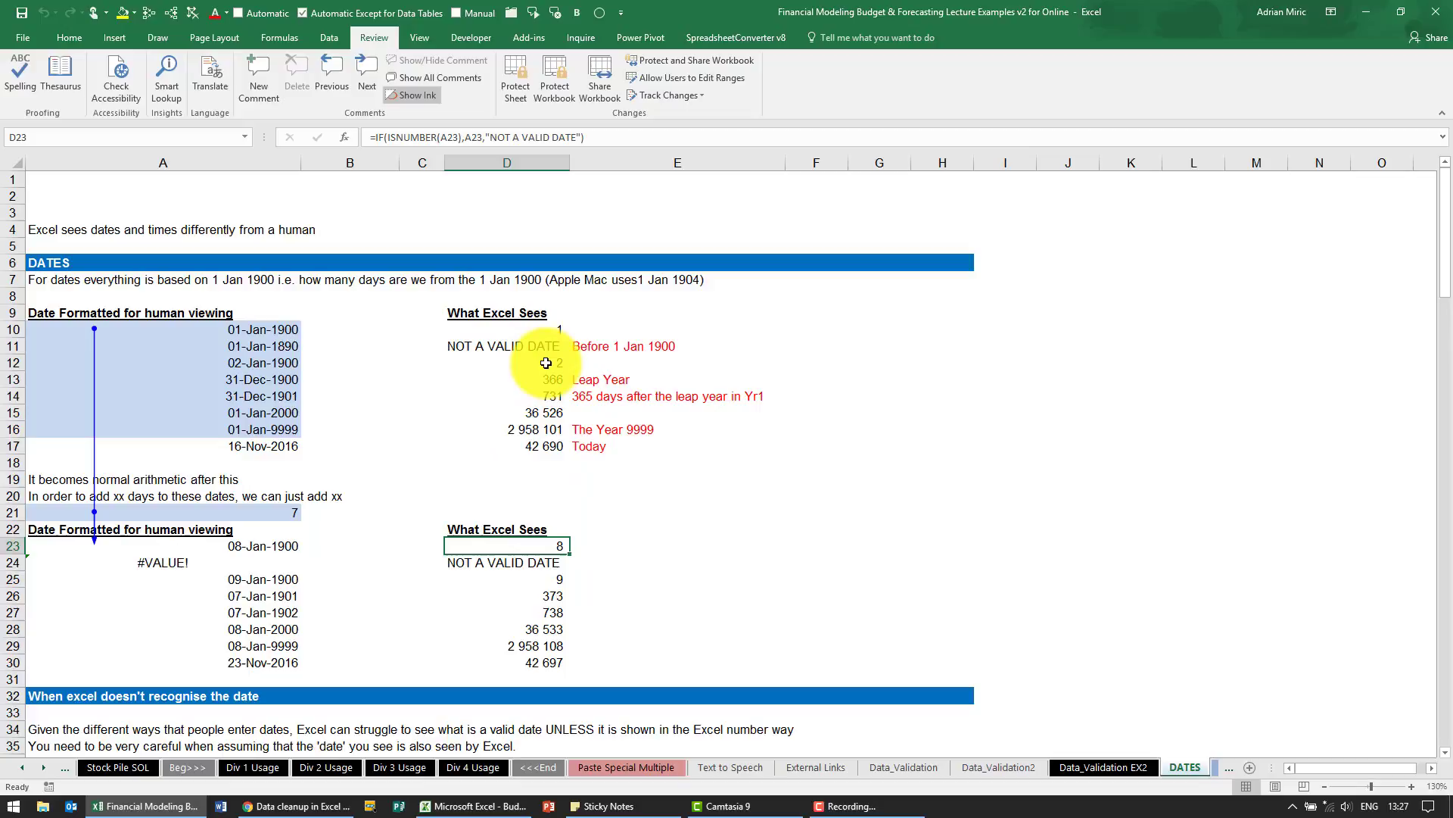
left_click(550, 578)
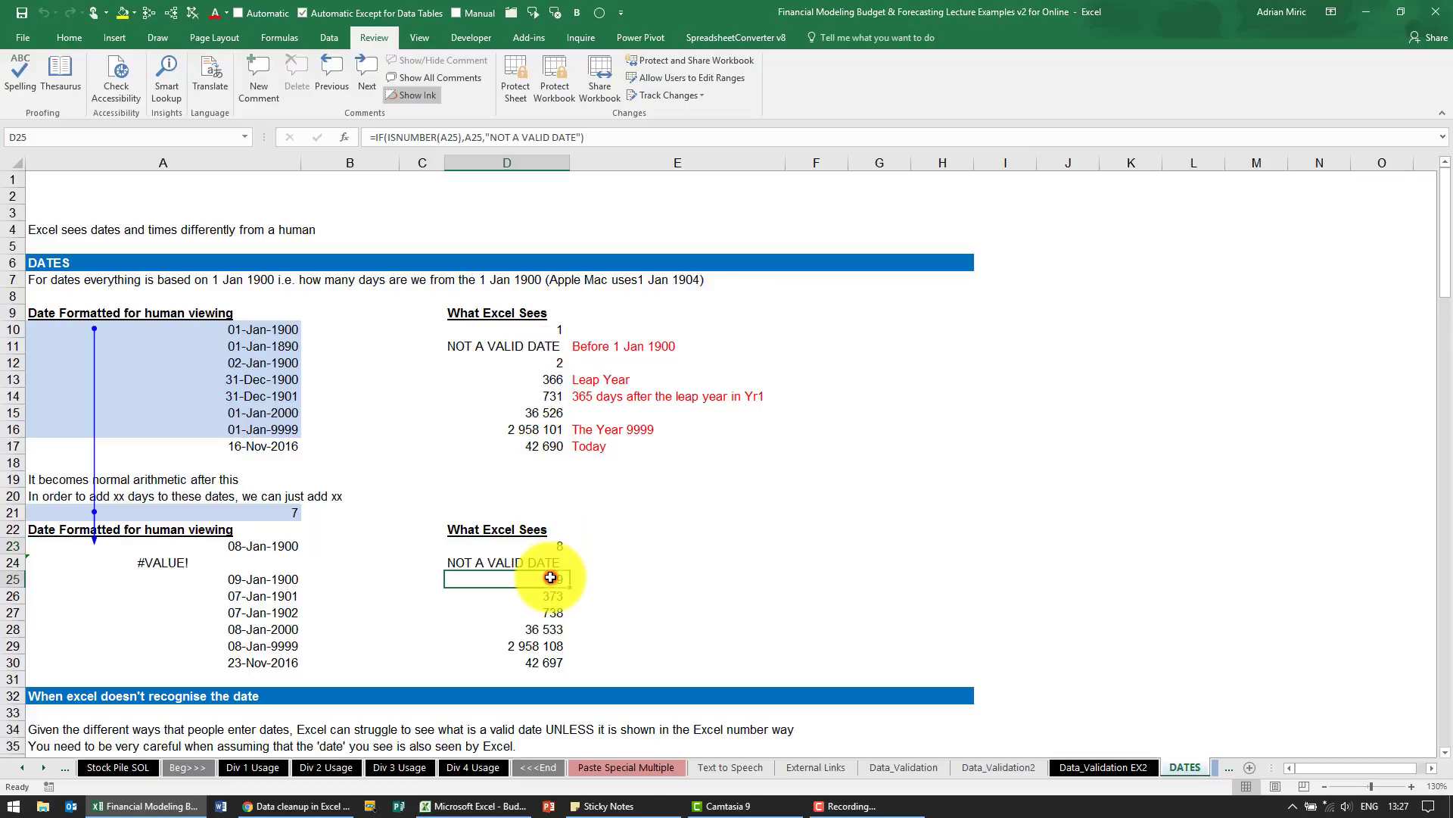
left_click(280, 578)
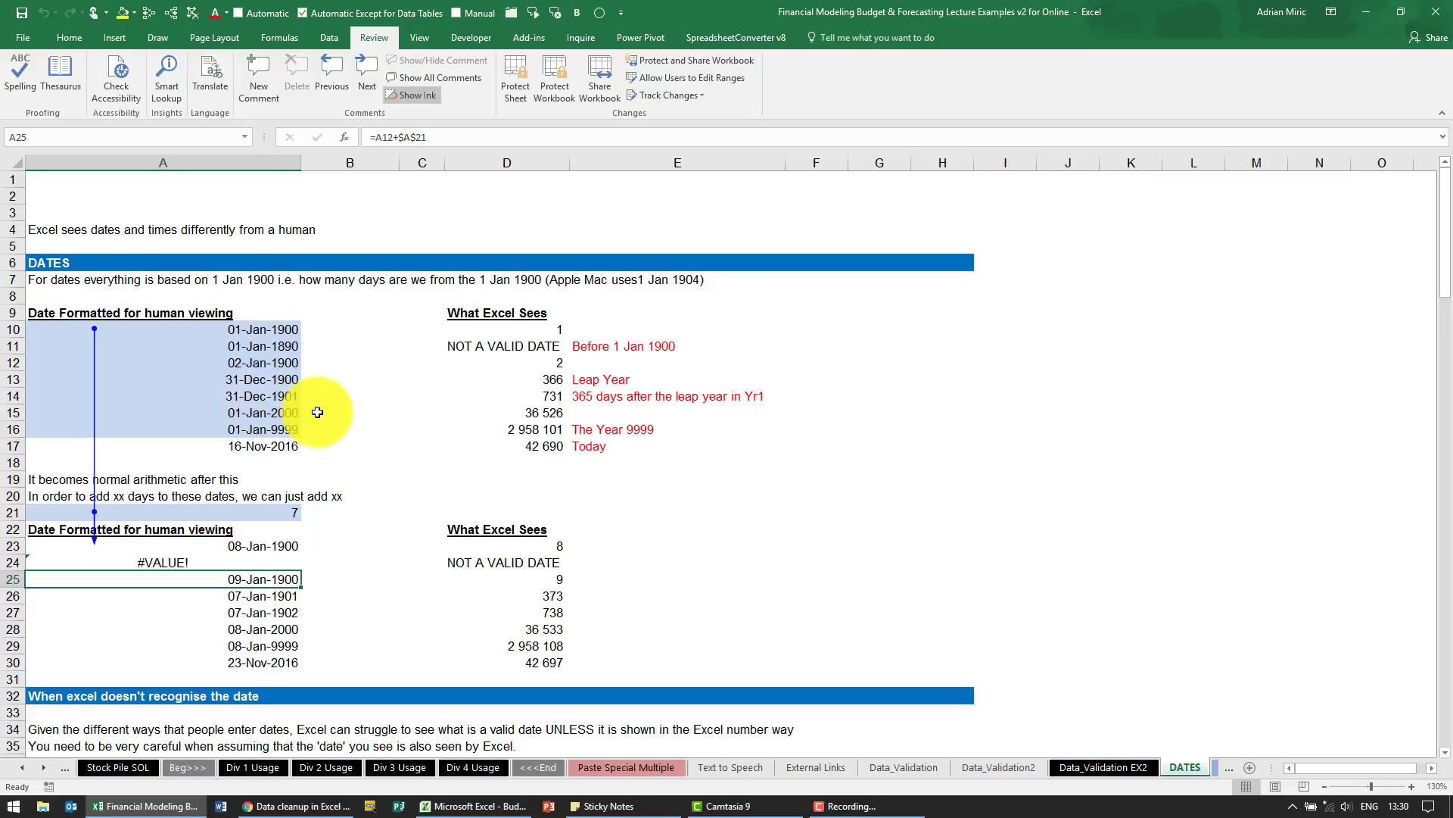
Inspect 1998/11/18 in A37 and 18/11/1998 in A38 in the unrecognised-dates table.
scroll(321, 425, "down", 6)
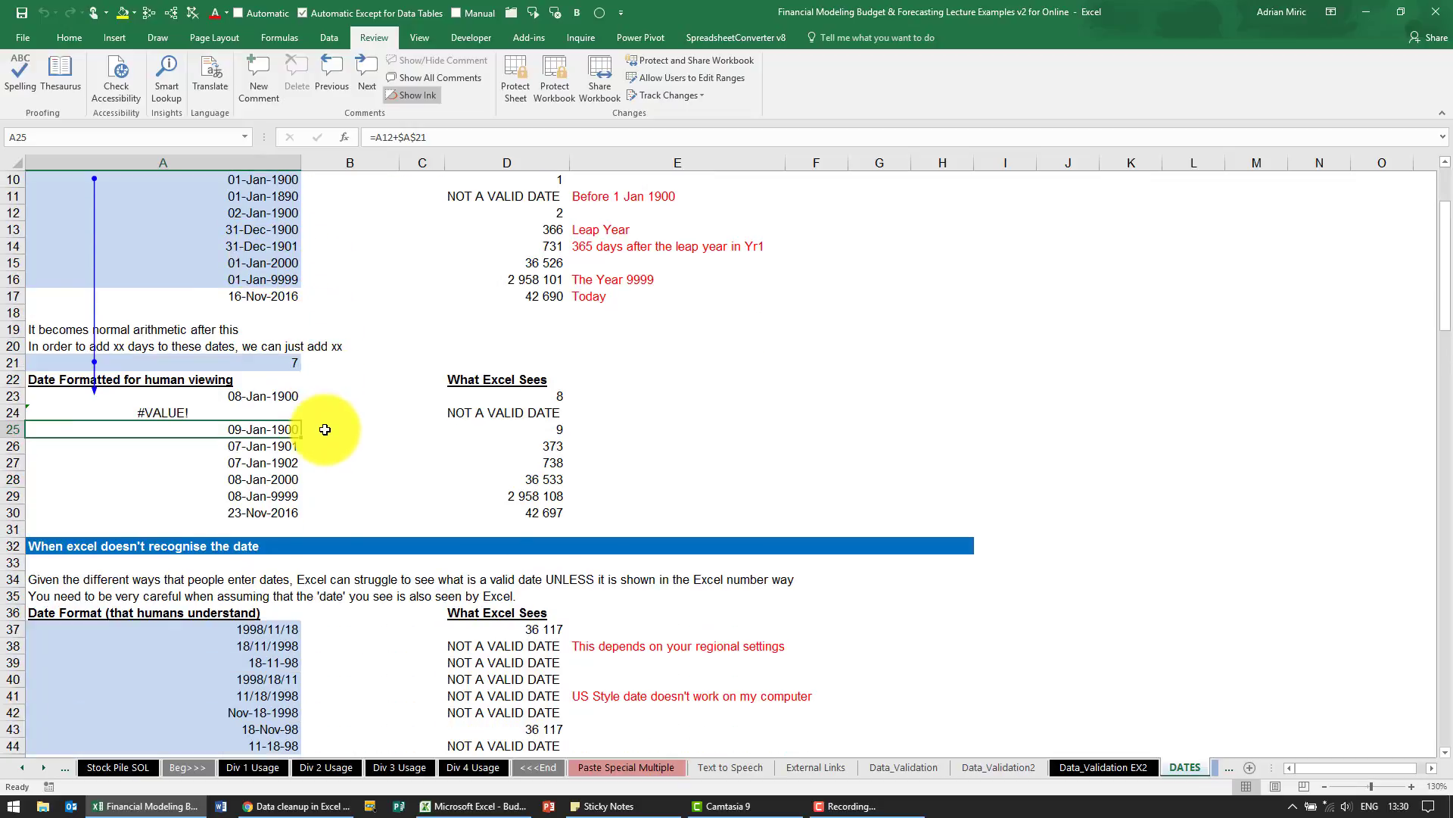
scroll(324, 431, "down", 1)
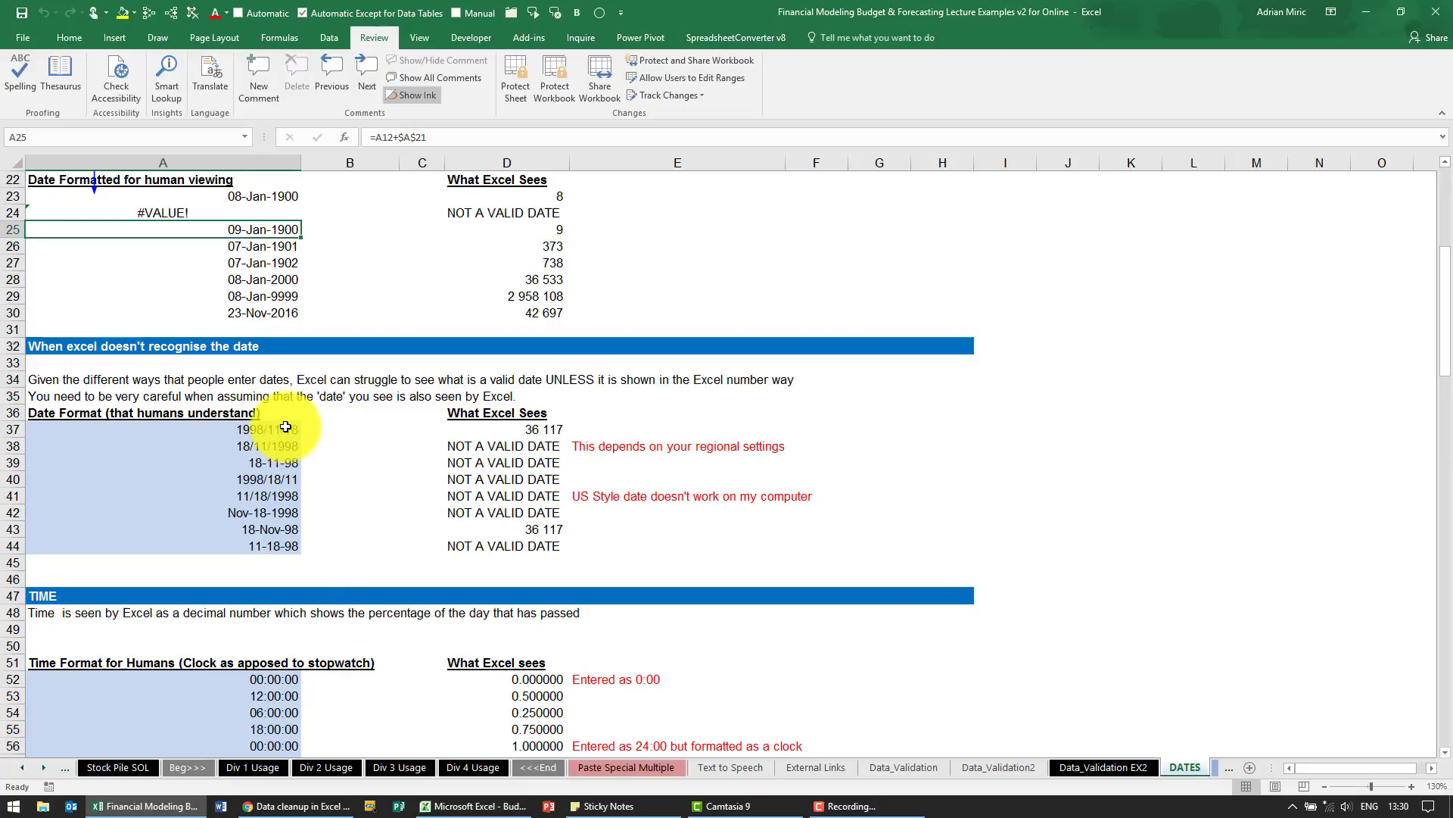
left_click(218, 428)
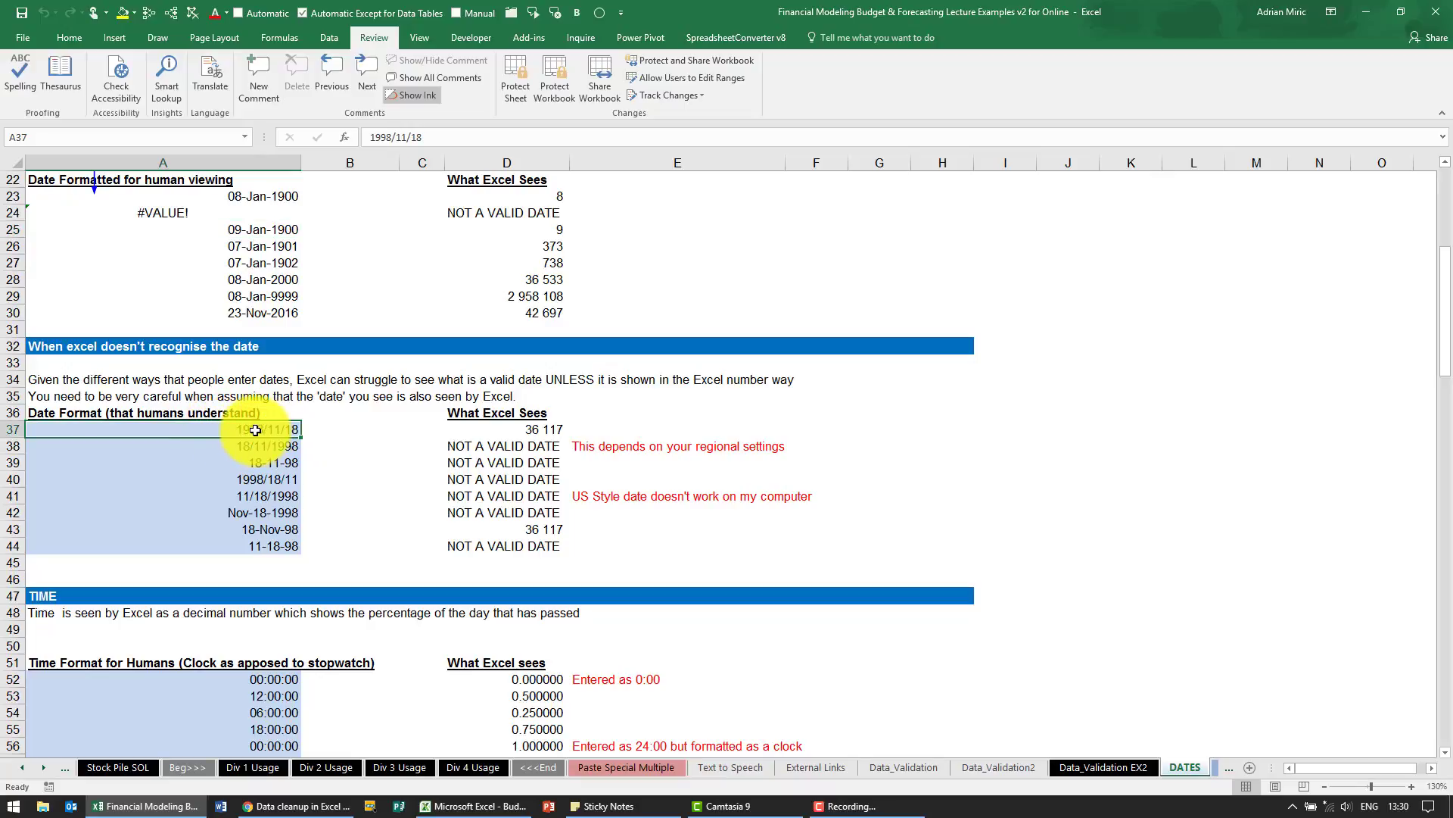
left_click(246, 447)
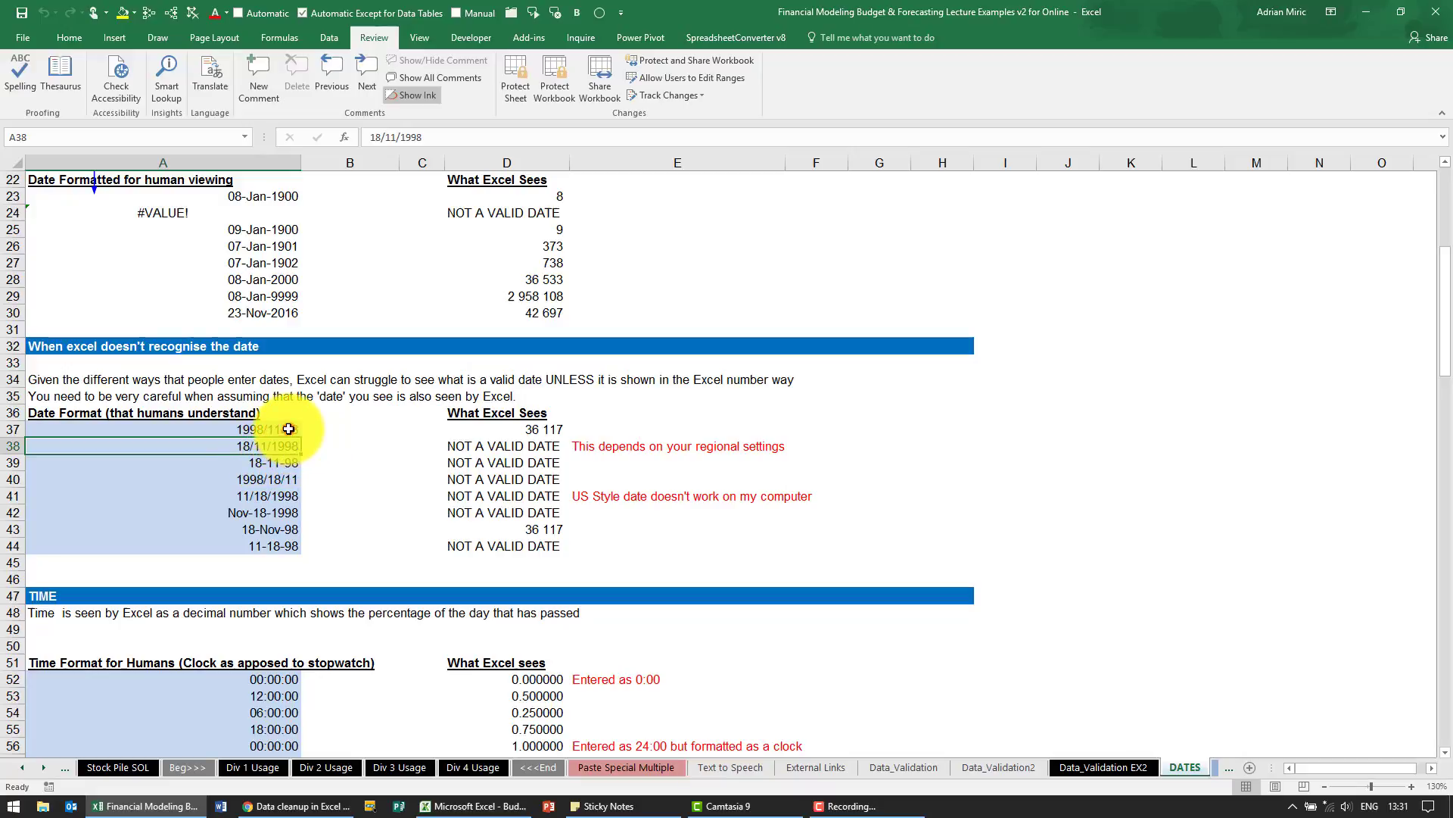
Apply the plain Number format to A37:A38, turning 1998/11/18 into 36117.00.
left_click_drag(291, 436, 289, 439)
key("ctrl+1")
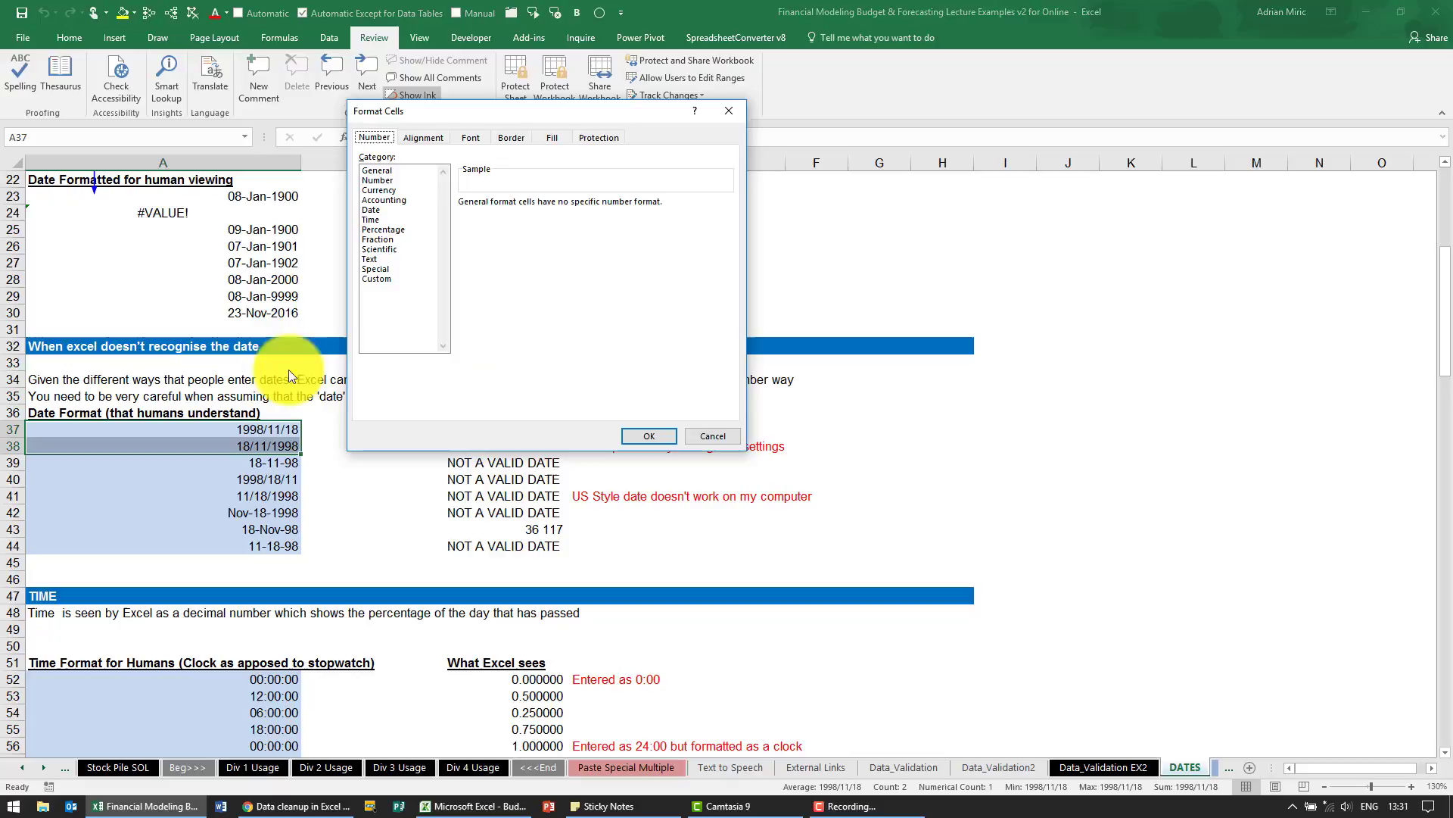
left_click(379, 180)
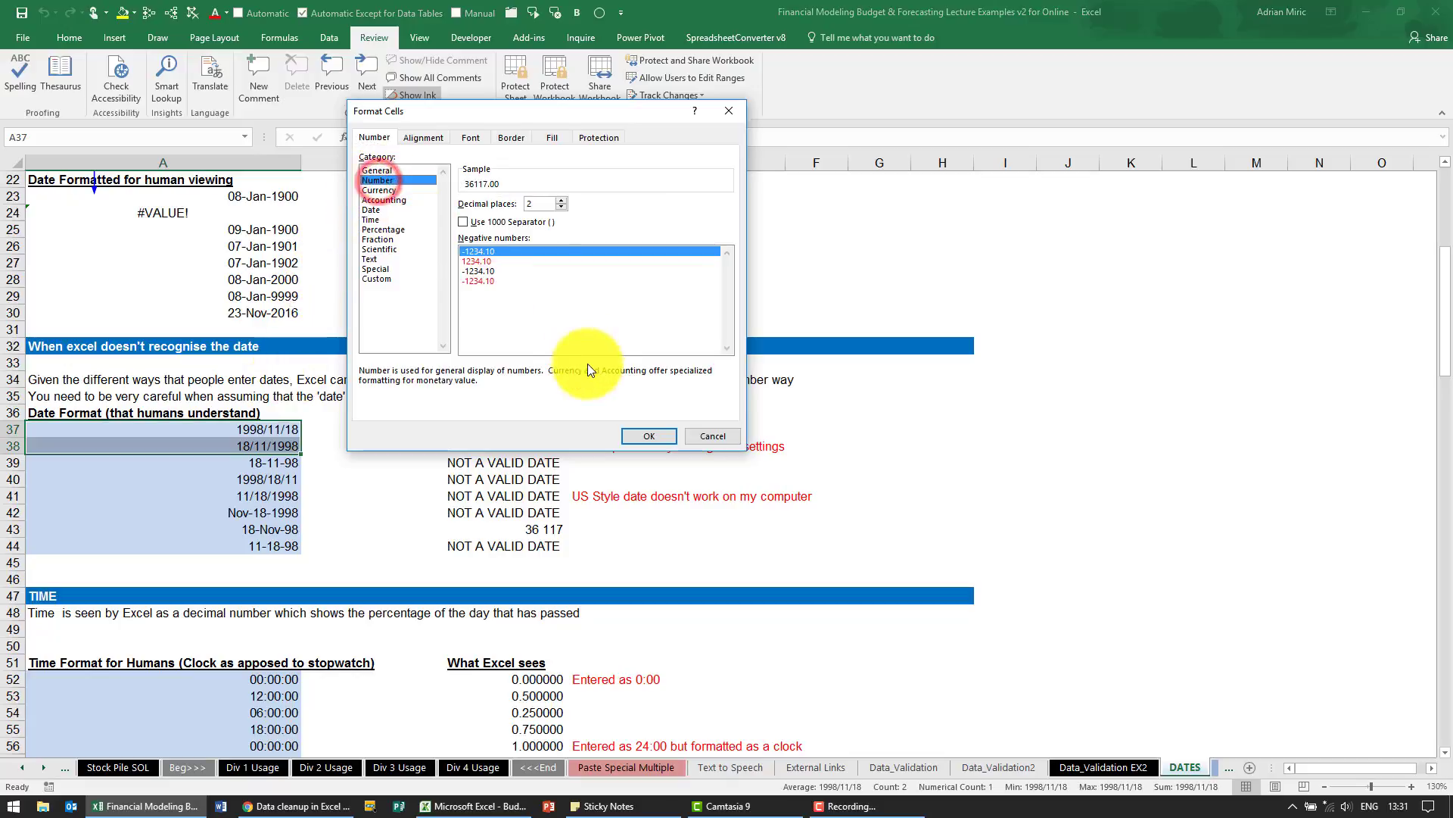
left_click(629, 437)
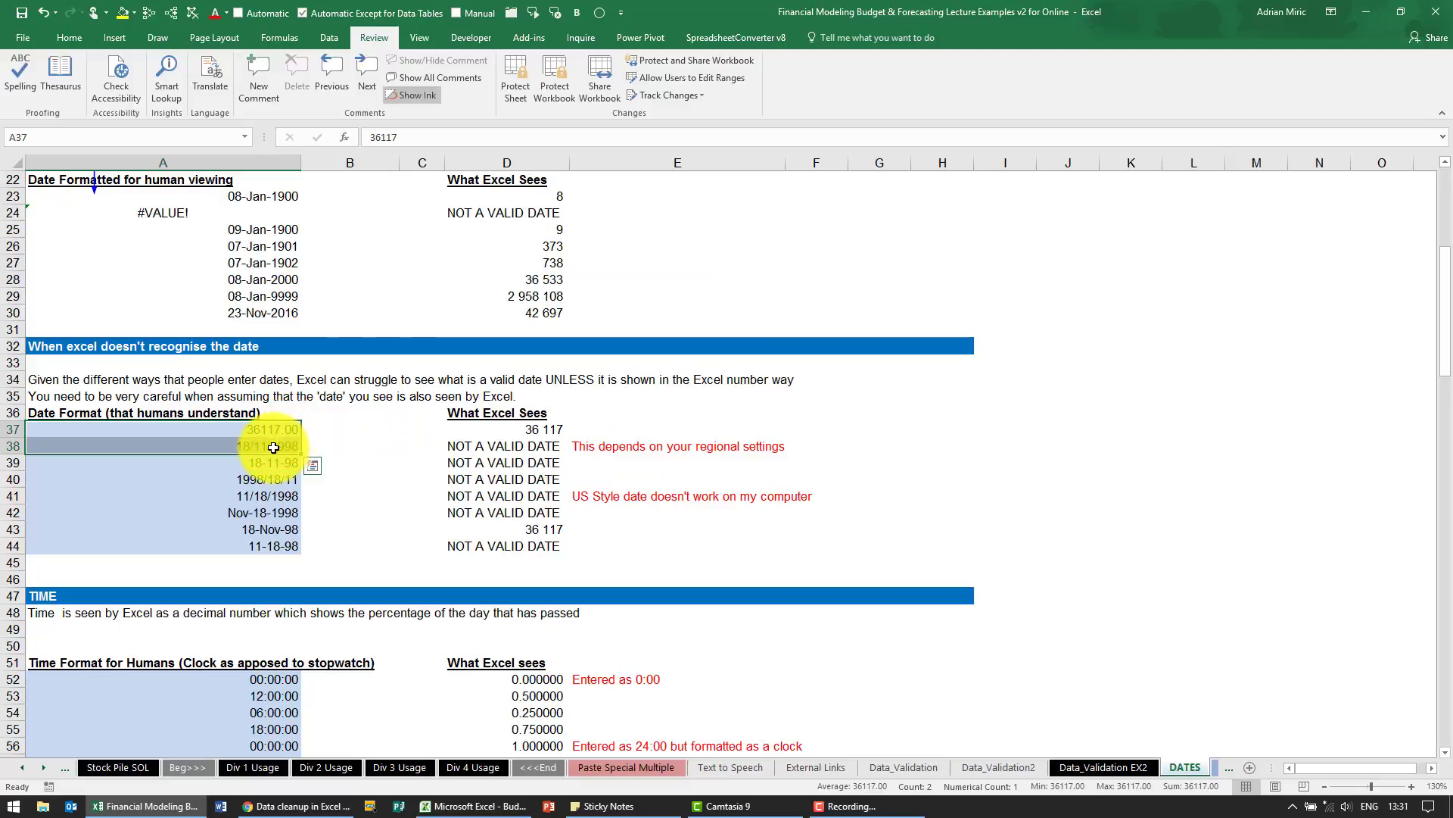
Undo the number formatting, then inspect the text date in A38 and D37's validity formula.
left_click(44, 15)
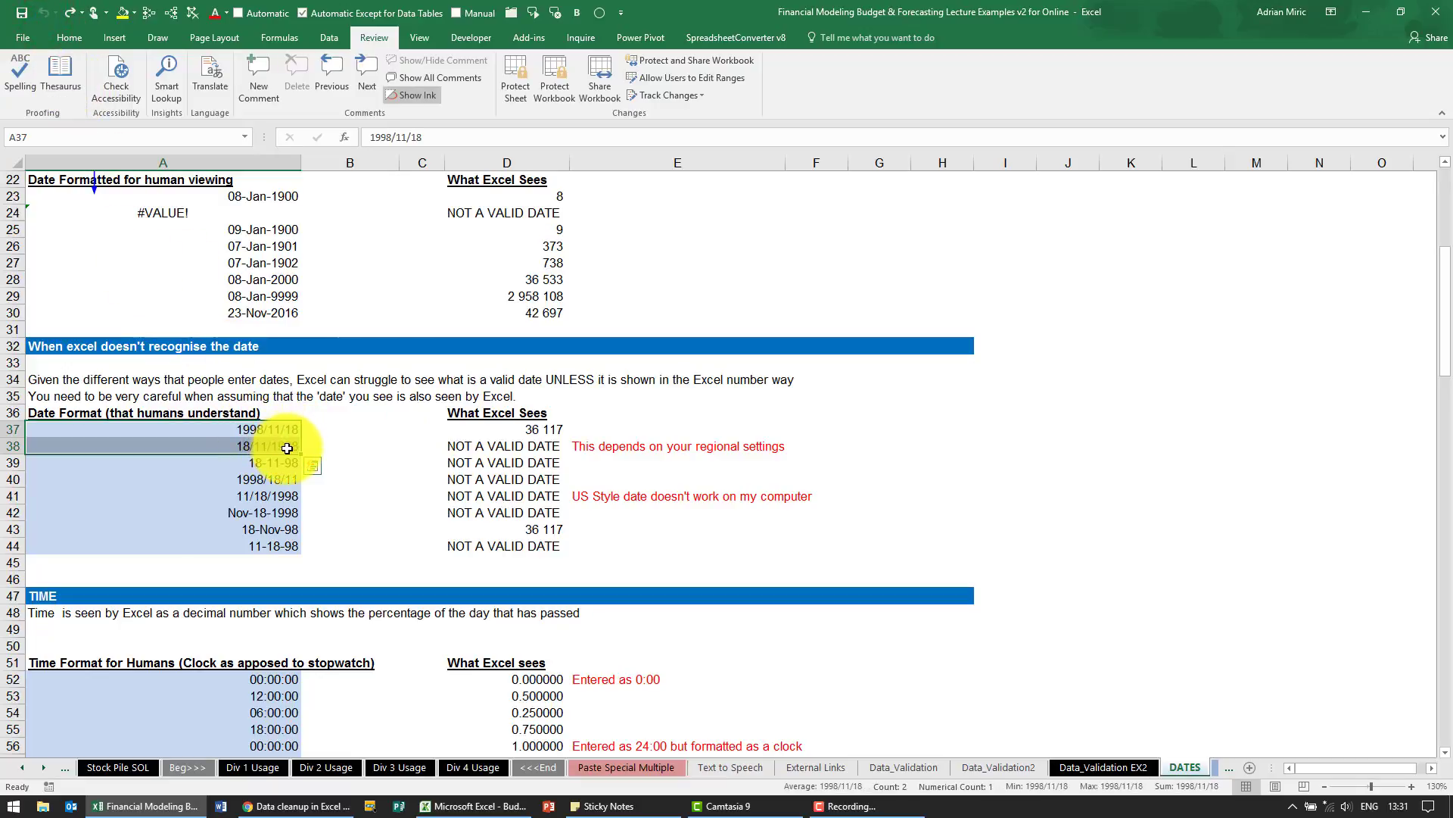
left_click(283, 448)
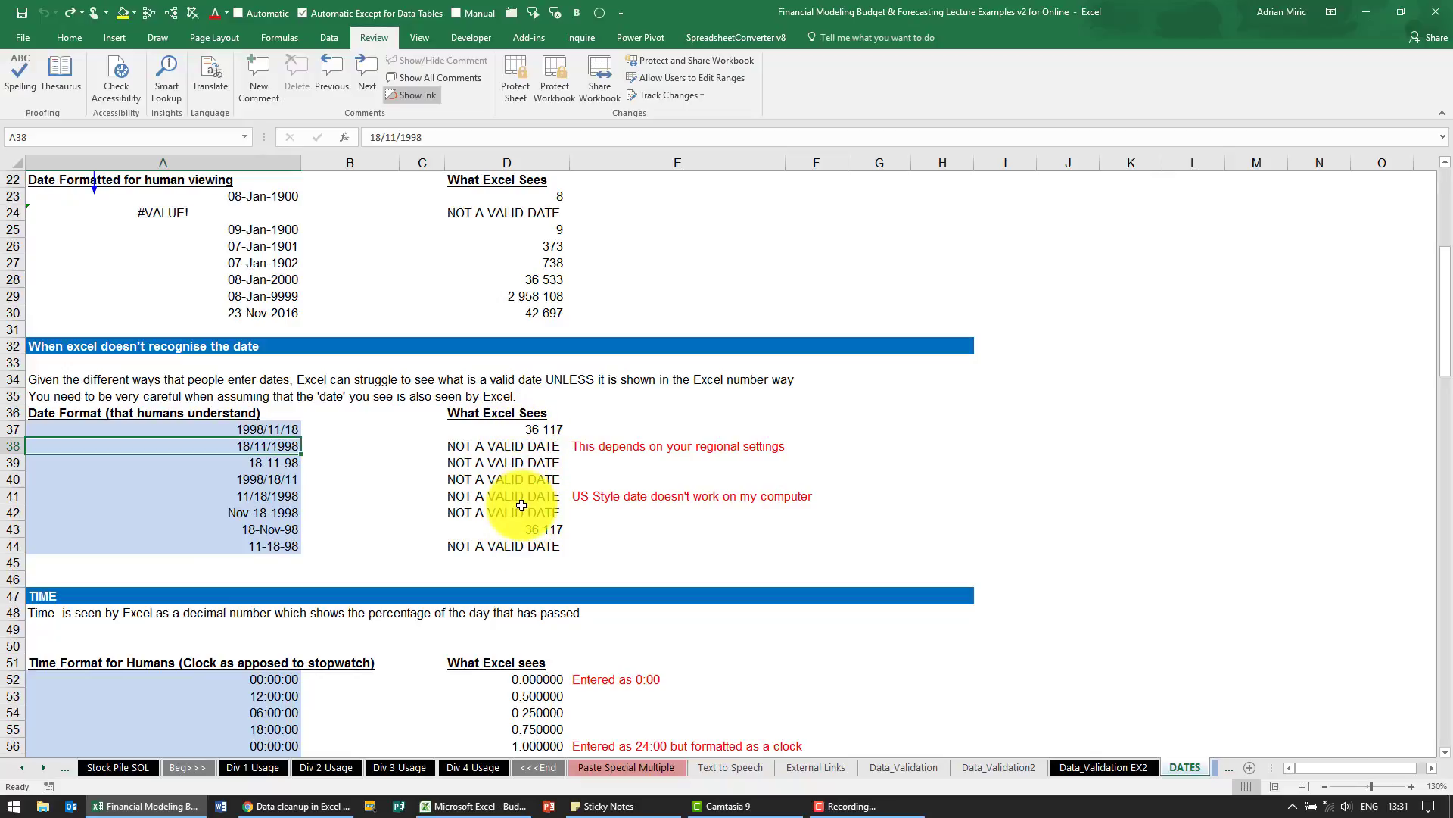
left_click(525, 433)
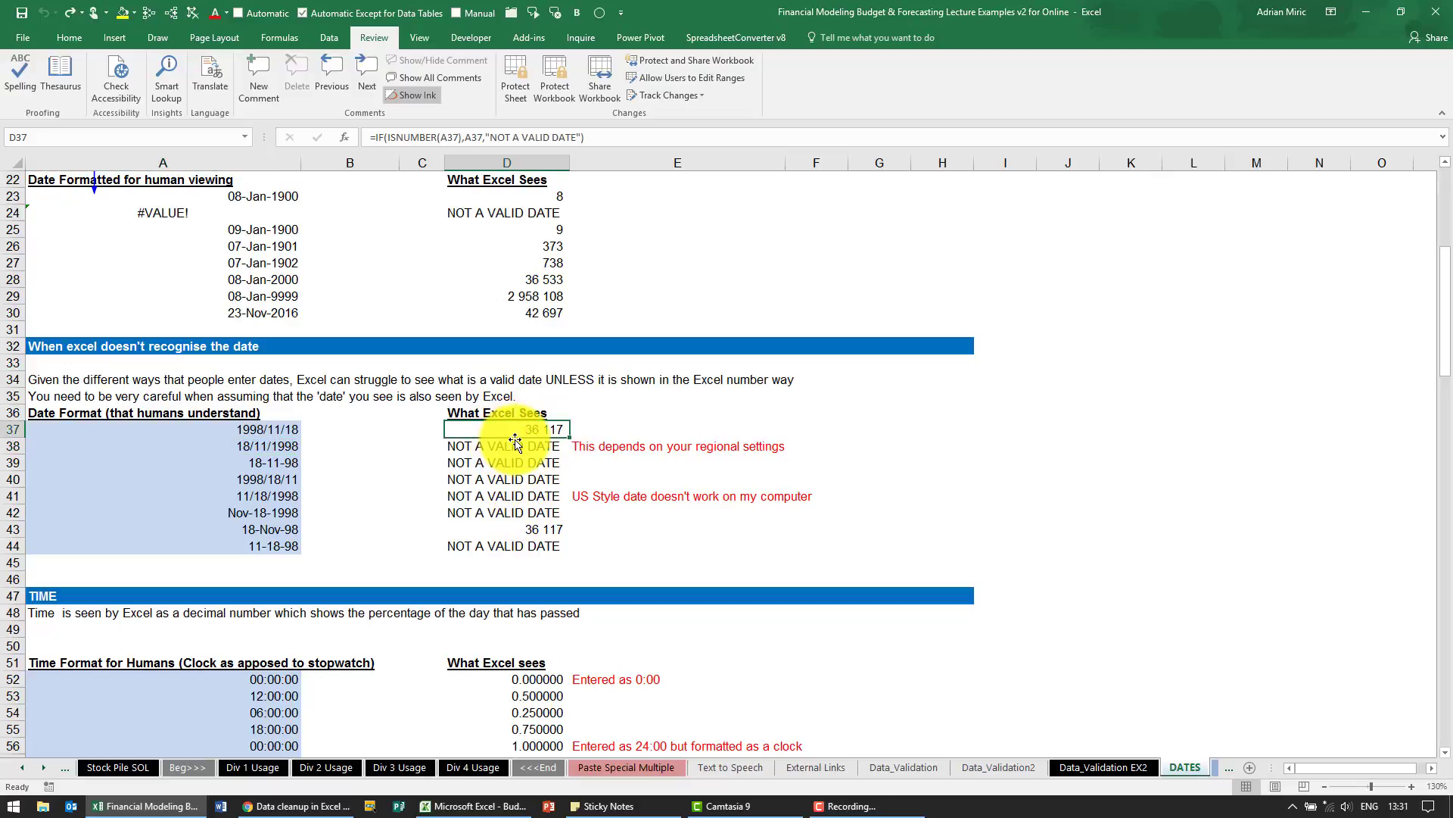